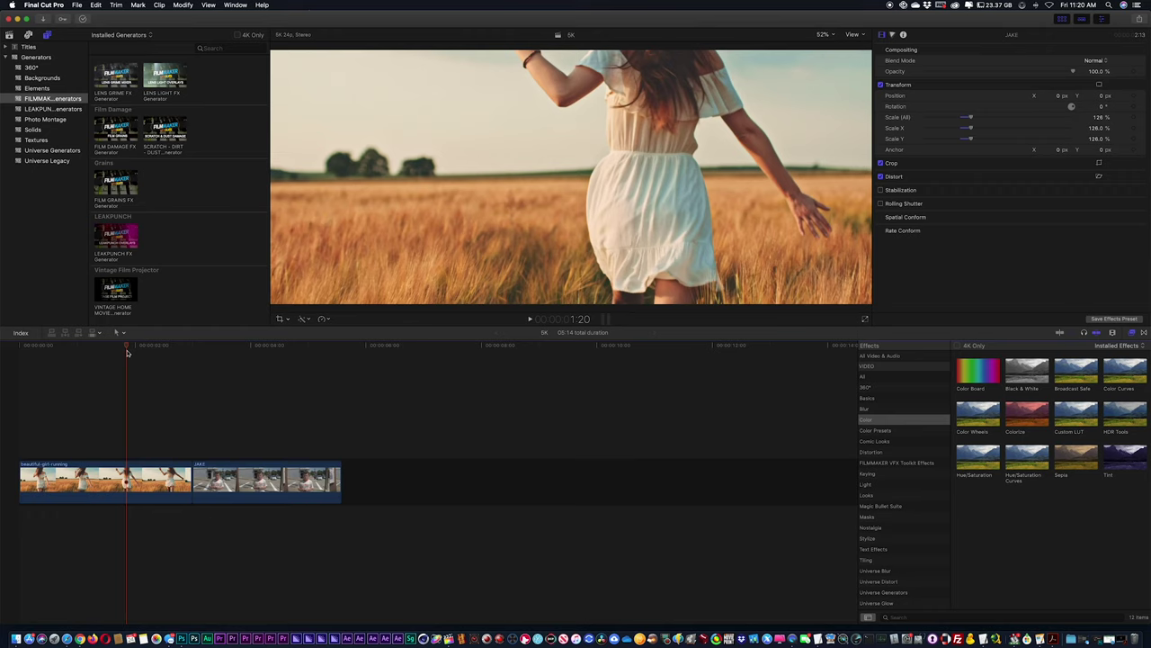
- Apply the Custom LUT effect from the Color category to the beautiful-girl-running clip
left_click(144, 419)
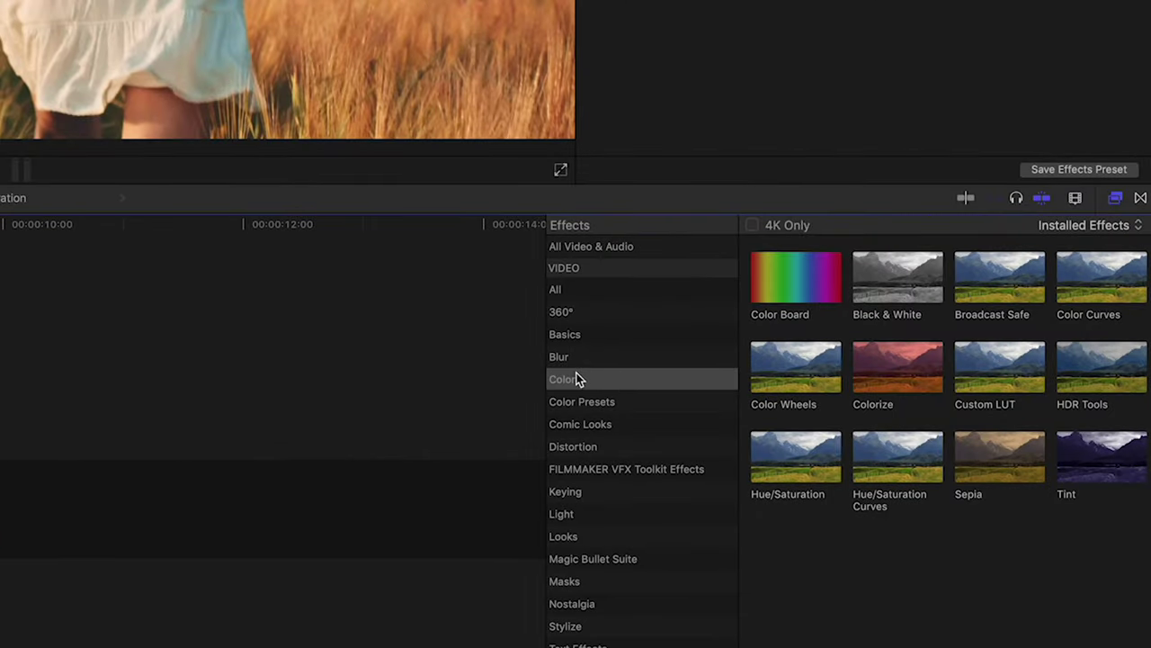
left_click(1002, 371)
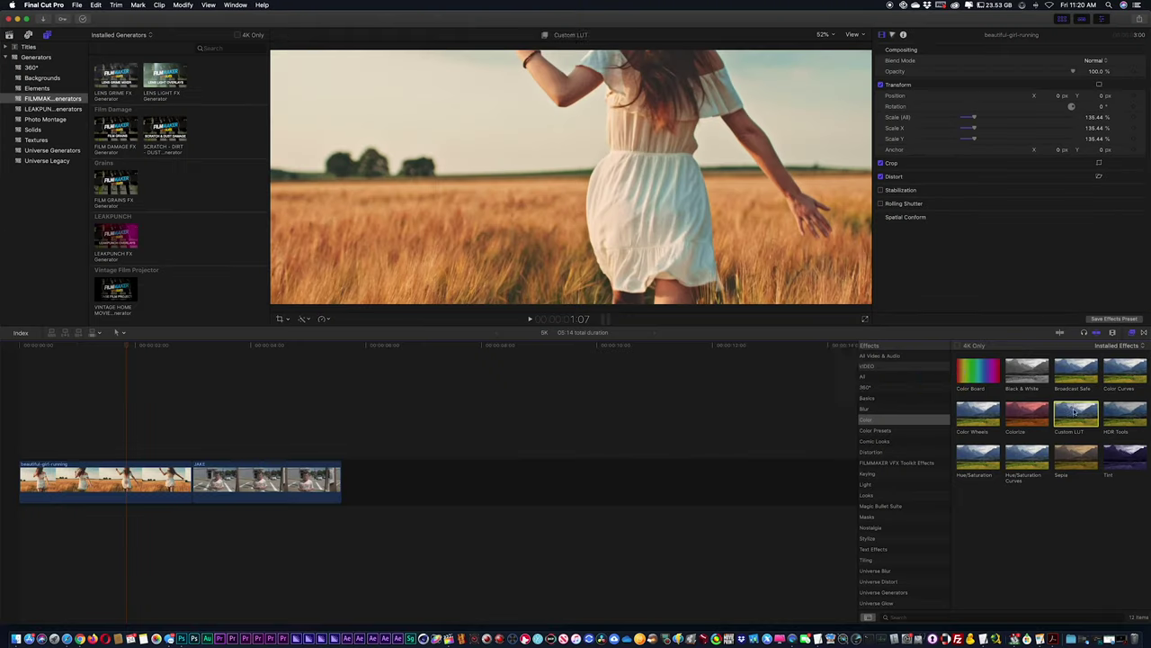
left_click_drag(994, 358, 157, 459)
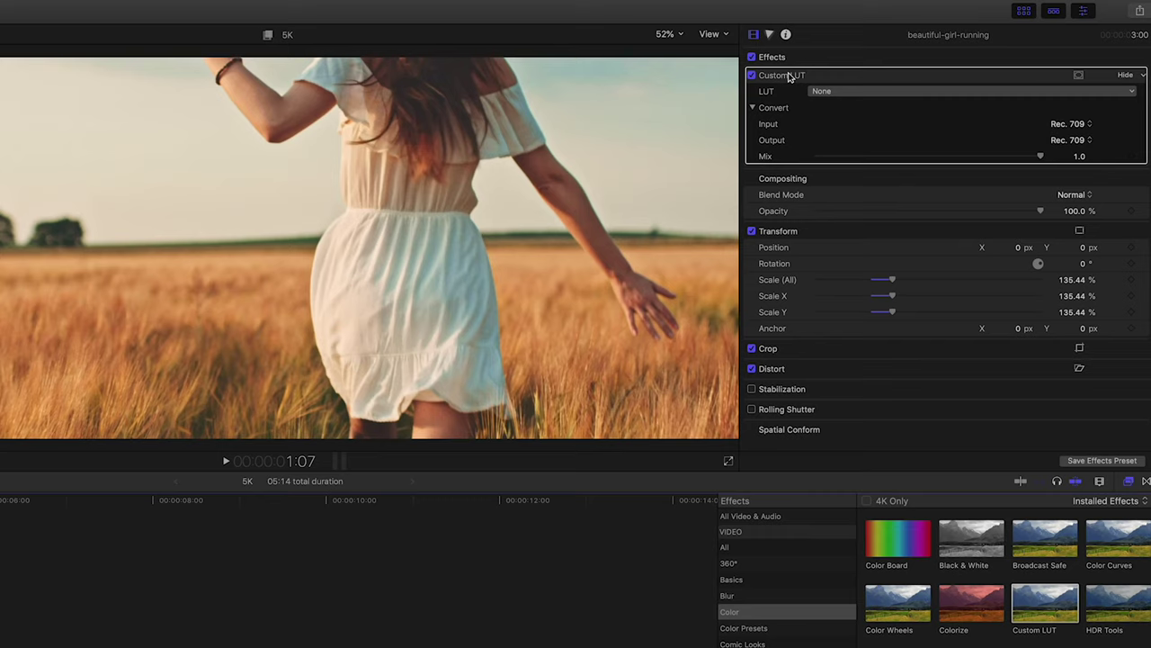
- Browse the Inspector's LUT list through the LUTMASTER submenus, then choose Choose Custom LUT…
left_click(847, 91)
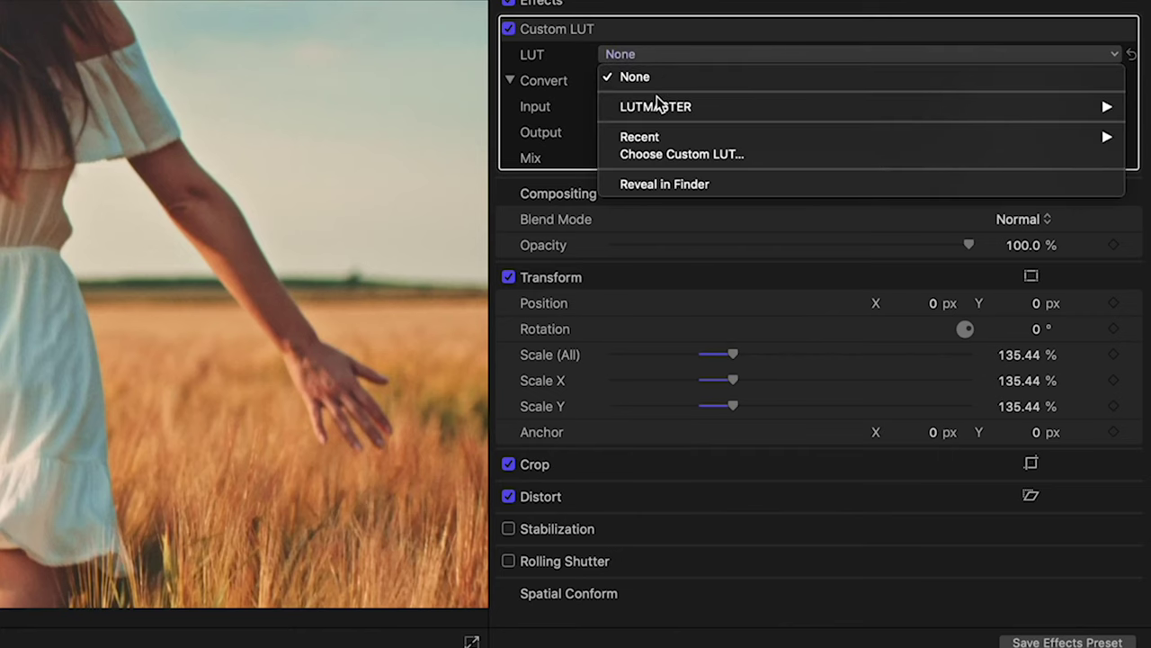
mouse_move(659, 105)
mouse_move(525, 123)
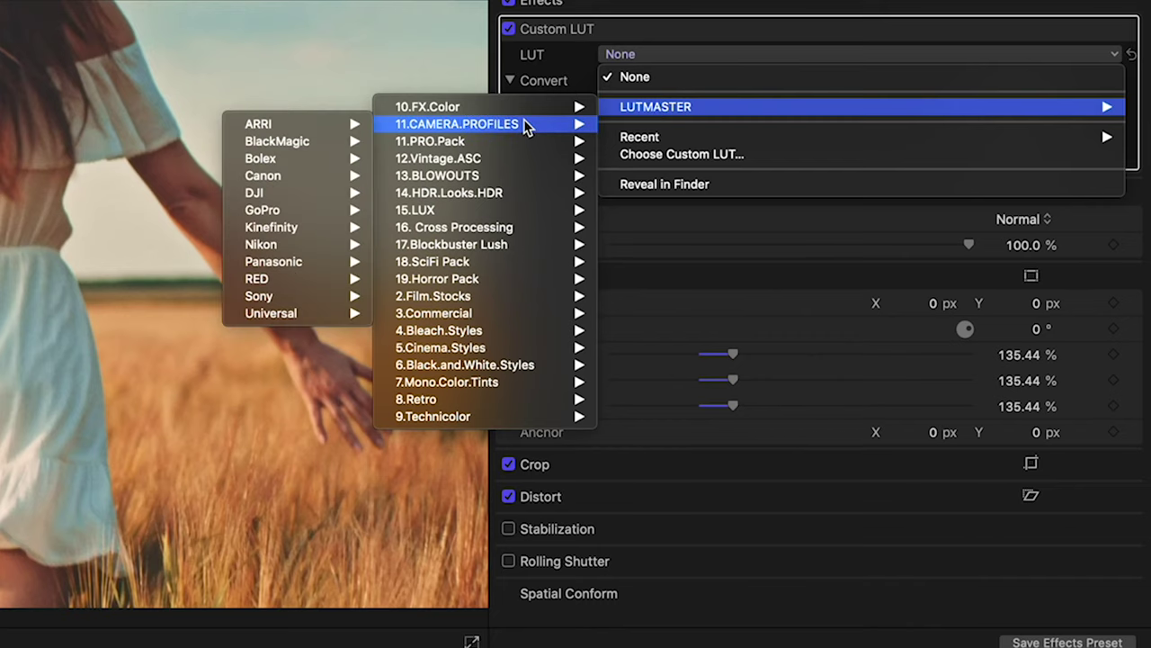
mouse_move(332, 143)
mouse_move(322, 193)
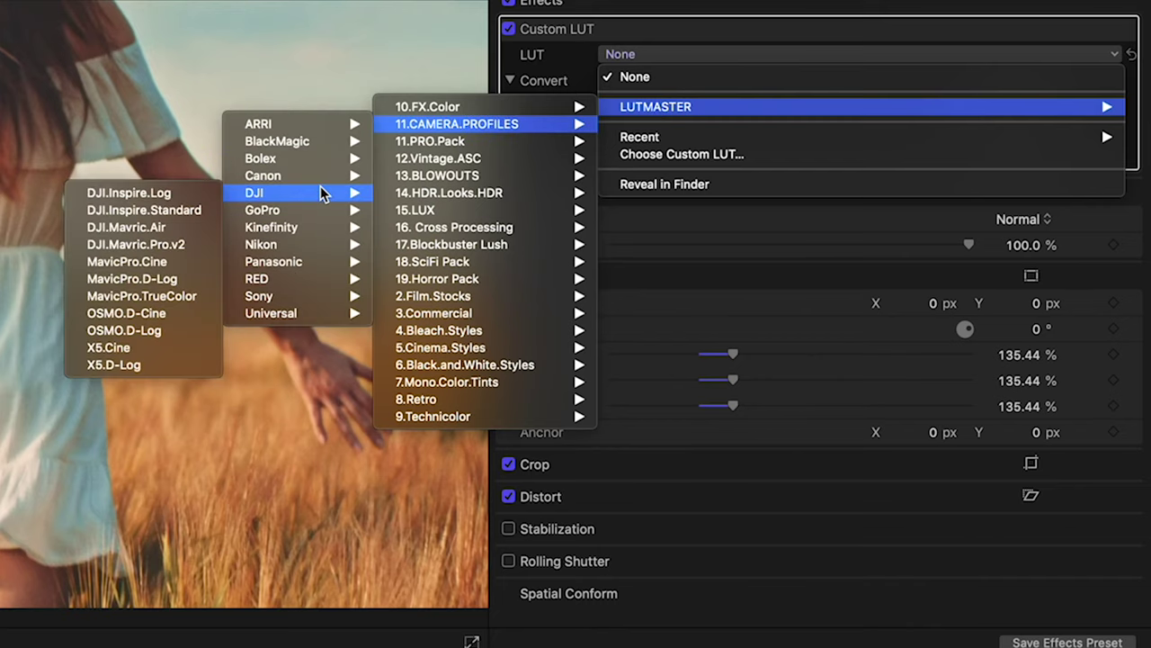
mouse_move(461, 198)
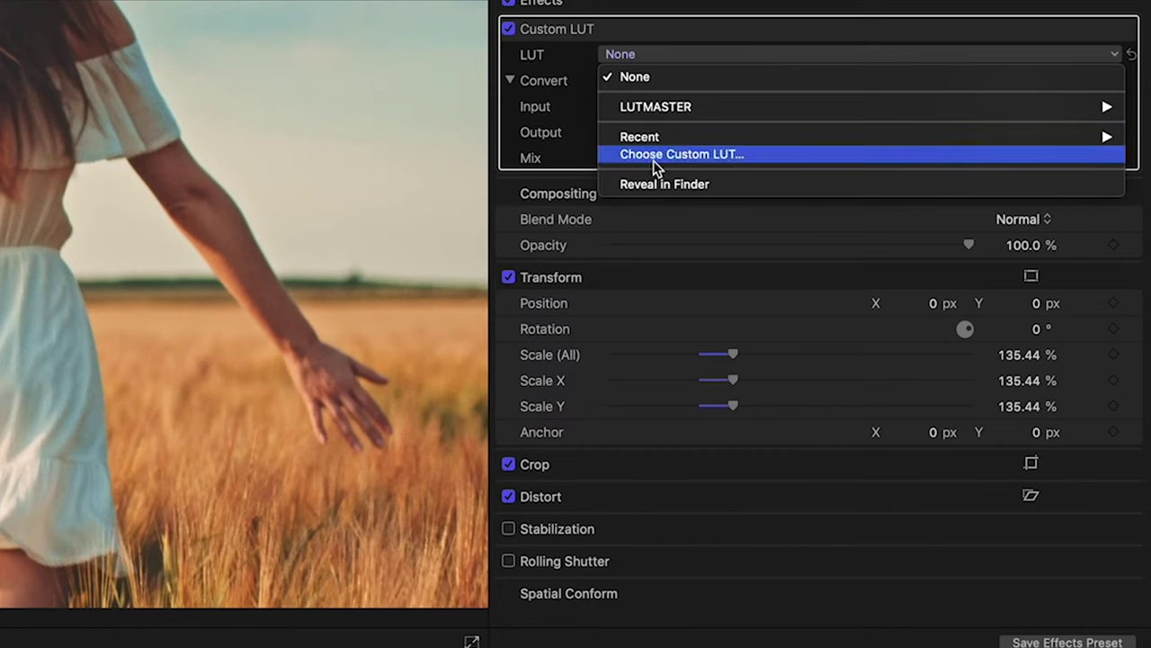
left_click(654, 155)
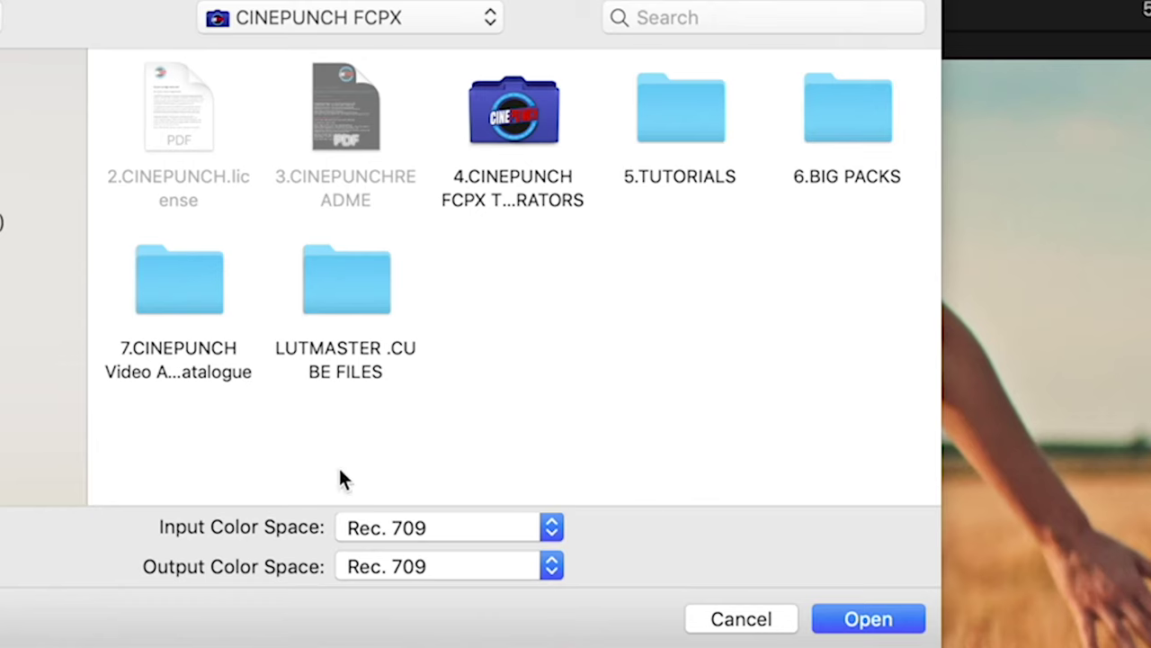
- Go into LUTMASTER .CUBE FILES › LUTMASTER .Cube Files and load the LUTMASTER folder
left_click(338, 288)
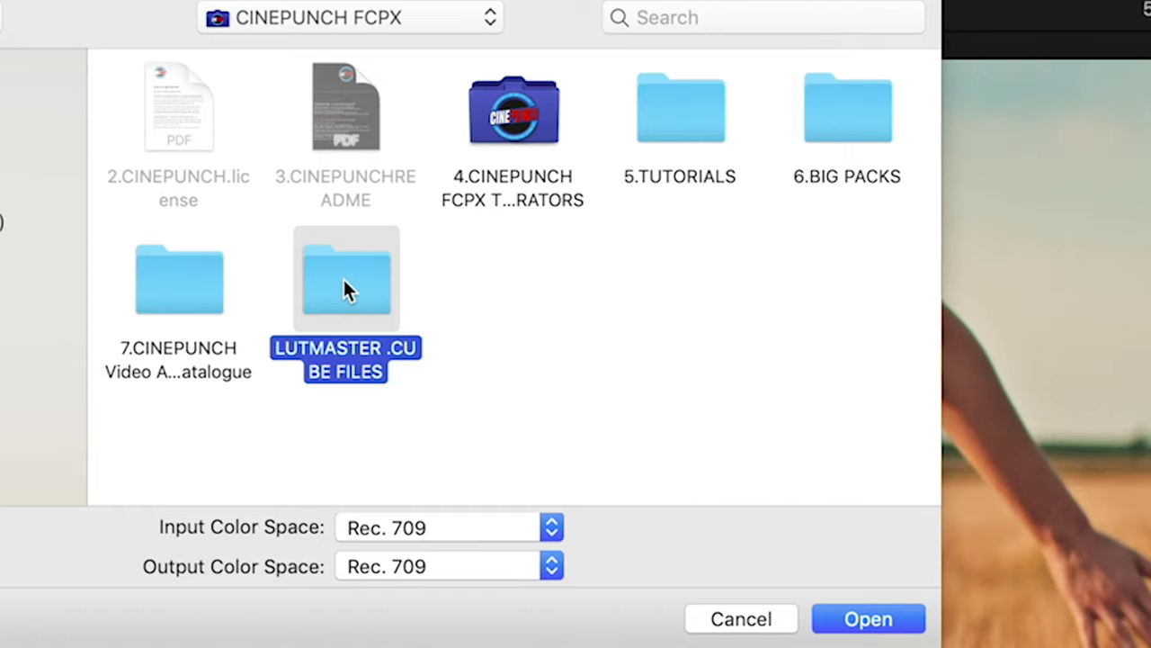
double_click(343, 279)
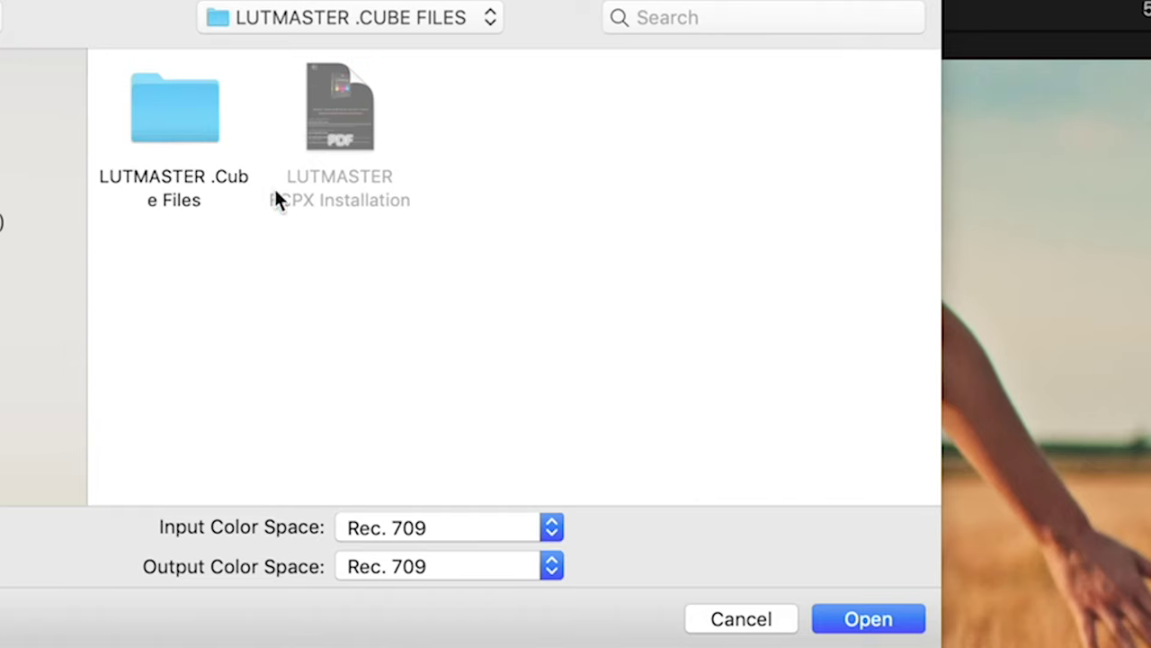
double_click(199, 110)
left_click(175, 119)
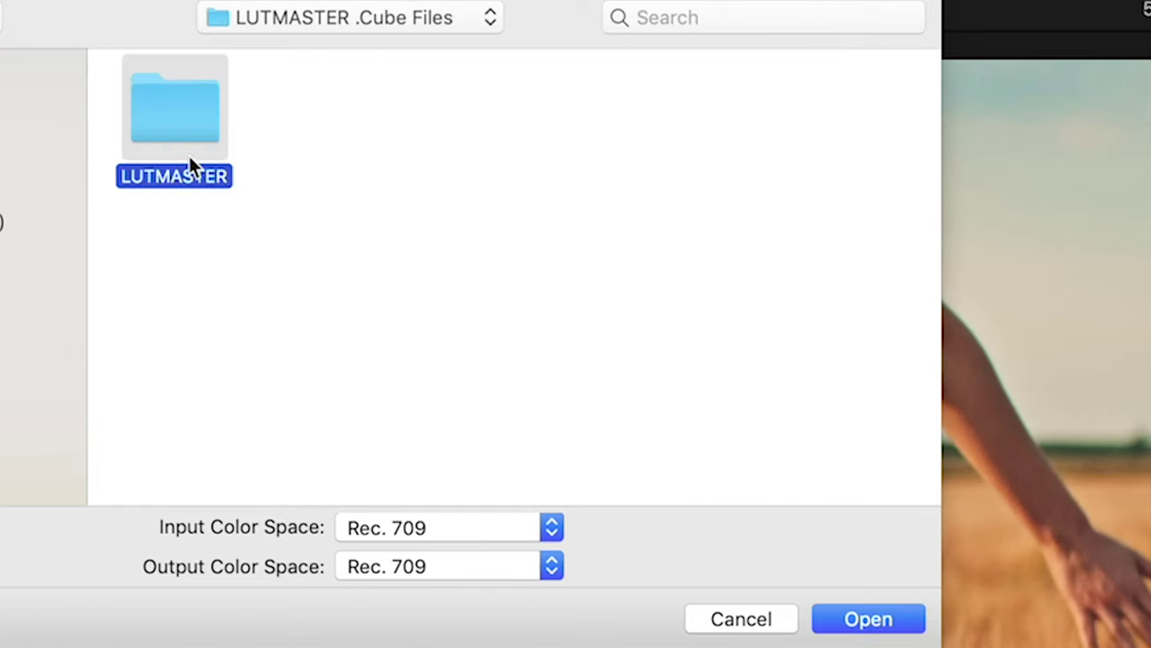
left_click(868, 620)
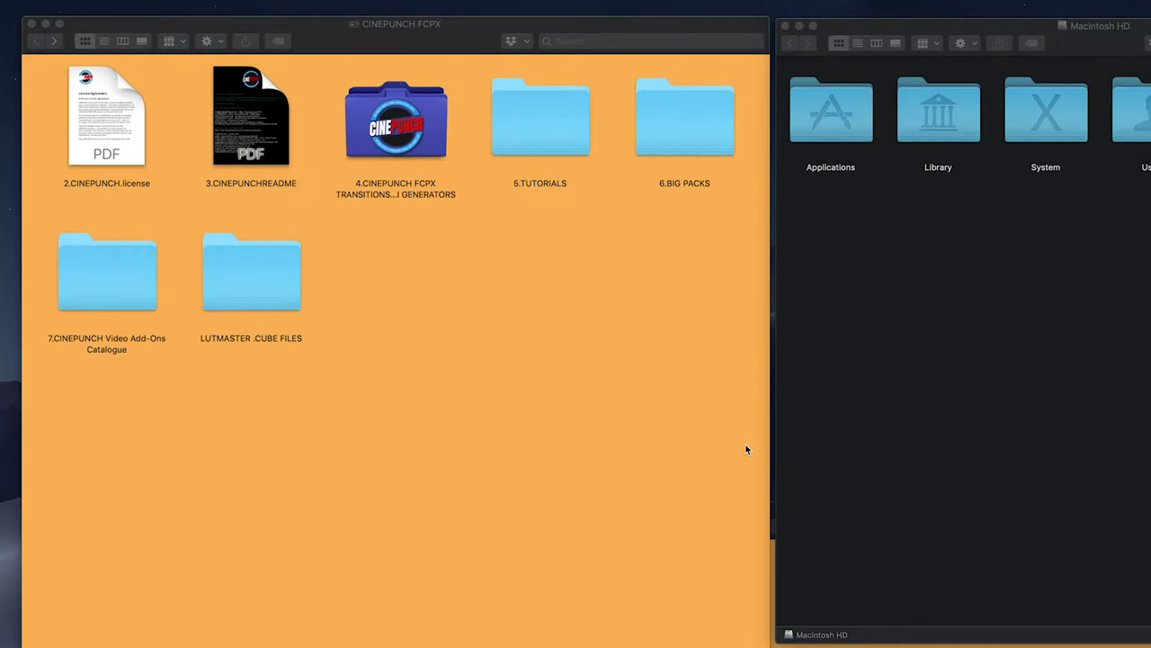
- Open the CINEPUNCH FCPX pack folder and look inside its Transitions folder
left_click(396, 117)
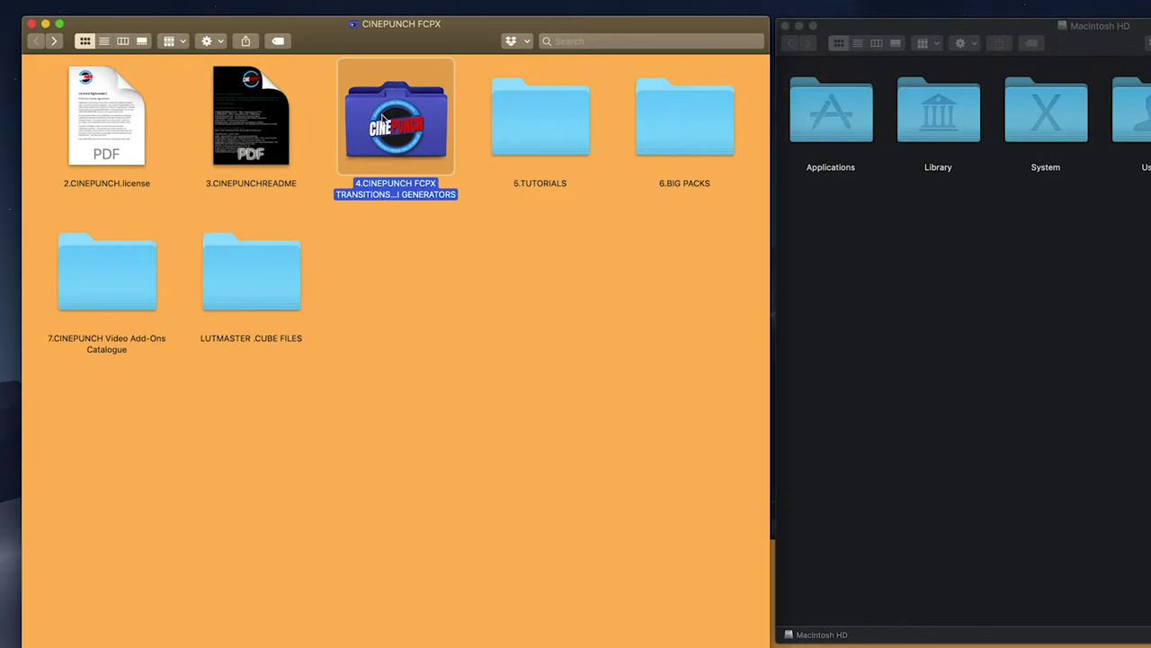
double_click(398, 117)
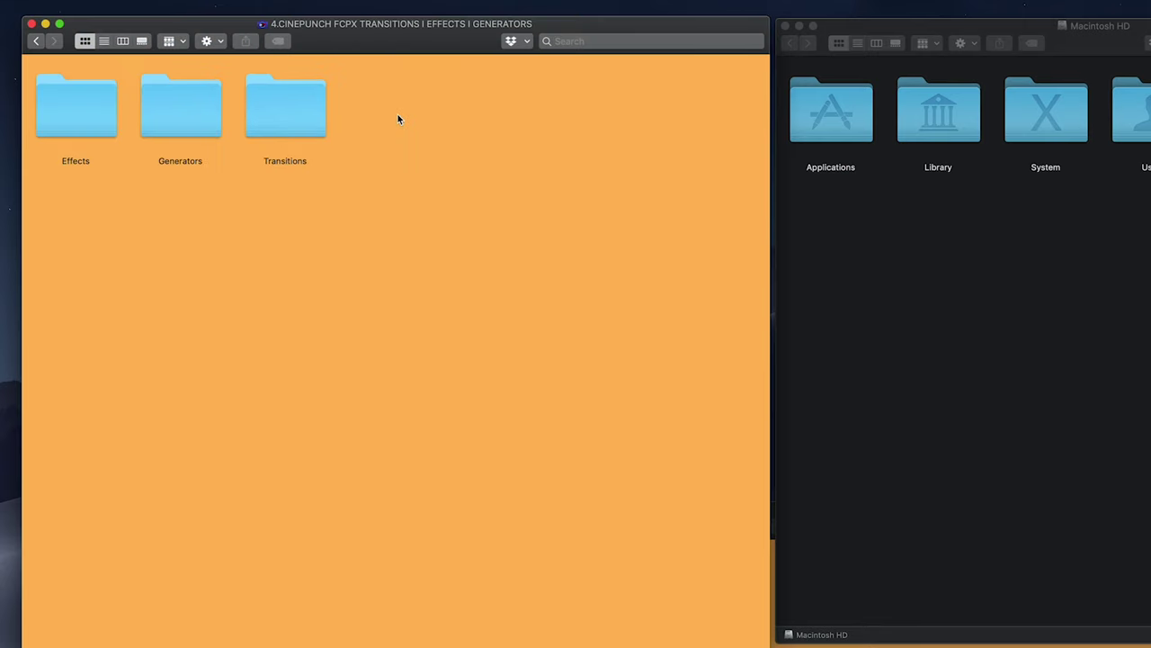
left_click(76, 117)
left_click(175, 112)
left_click(286, 114)
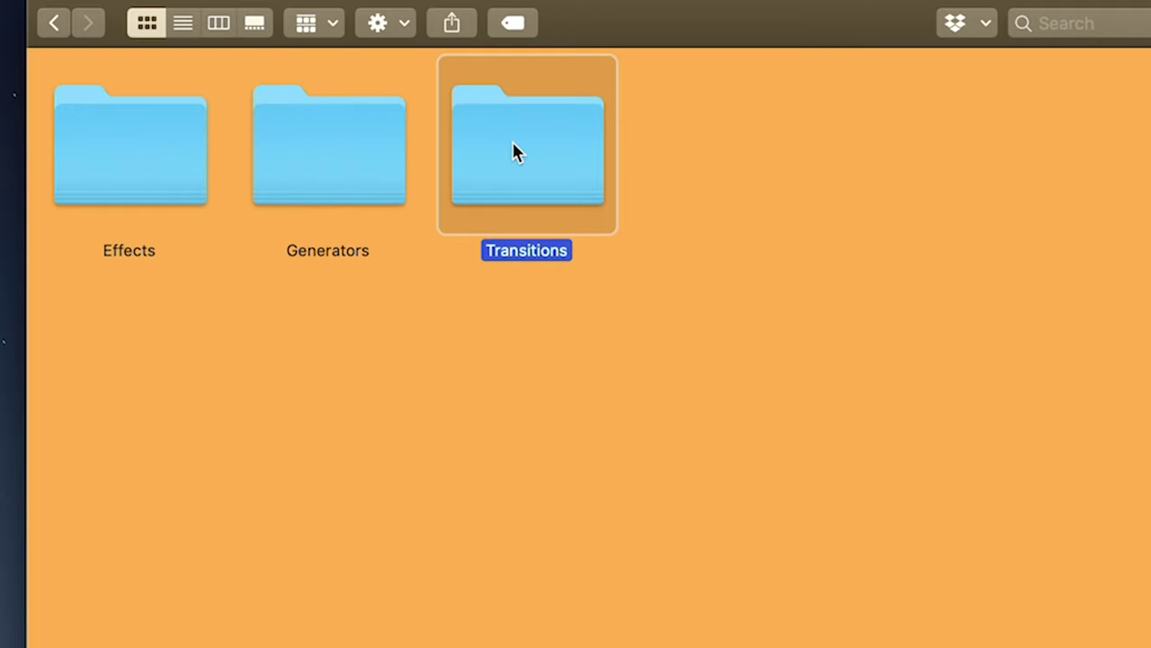
double_click(514, 151)
left_click(151, 185)
left_click(56, 27)
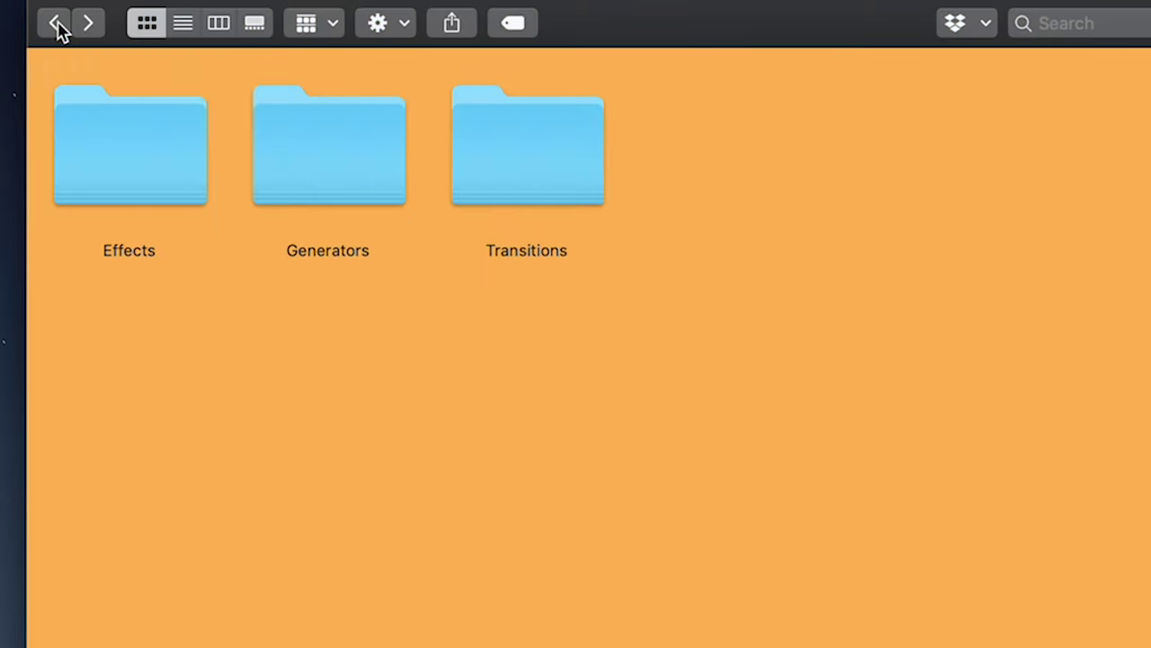
- Check the Generators folder's FILMMAKER VFX Toolkit and LEAKPUNCH FX generator folders
left_click(299, 159)
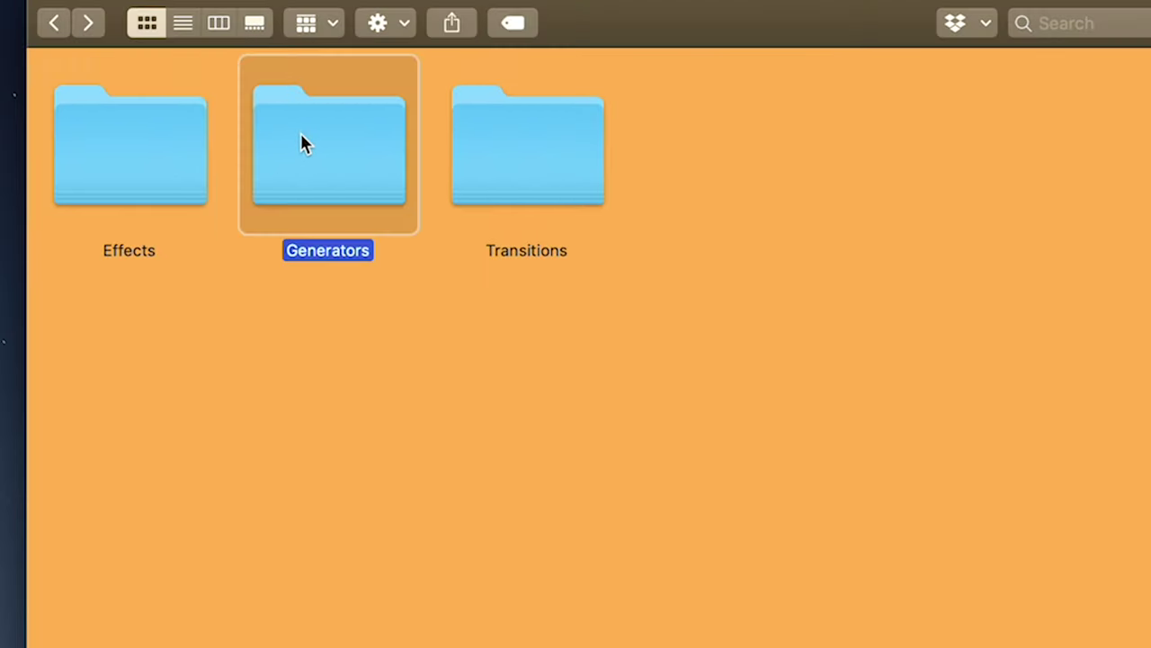
double_click(303, 144)
left_click(129, 157)
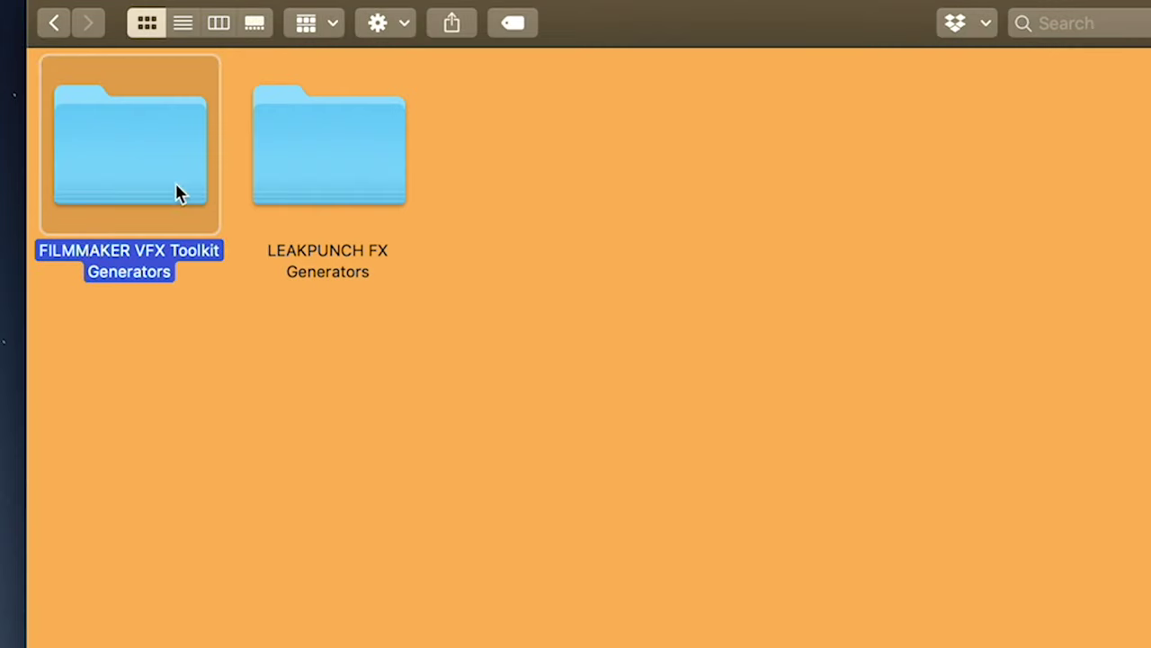
left_click(326, 151)
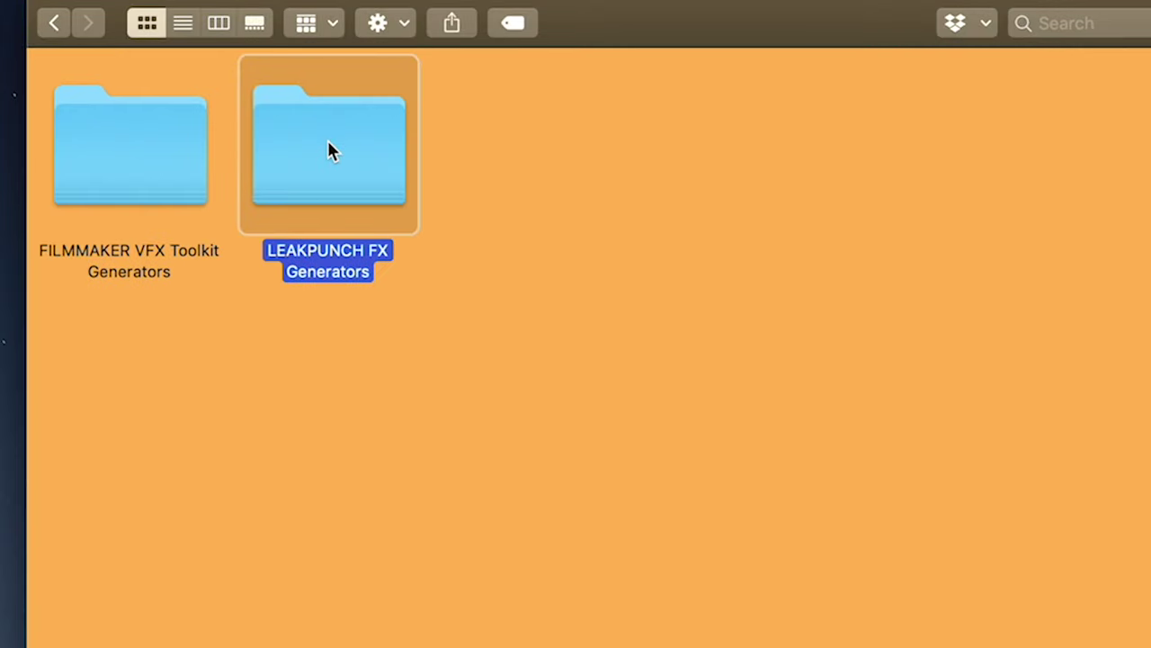
left_click(53, 23)
- Open the Effects folder and preview the FILMMAKER VFX FCPX EFFECTS Download PDF
left_click(124, 142)
double_click(123, 142)
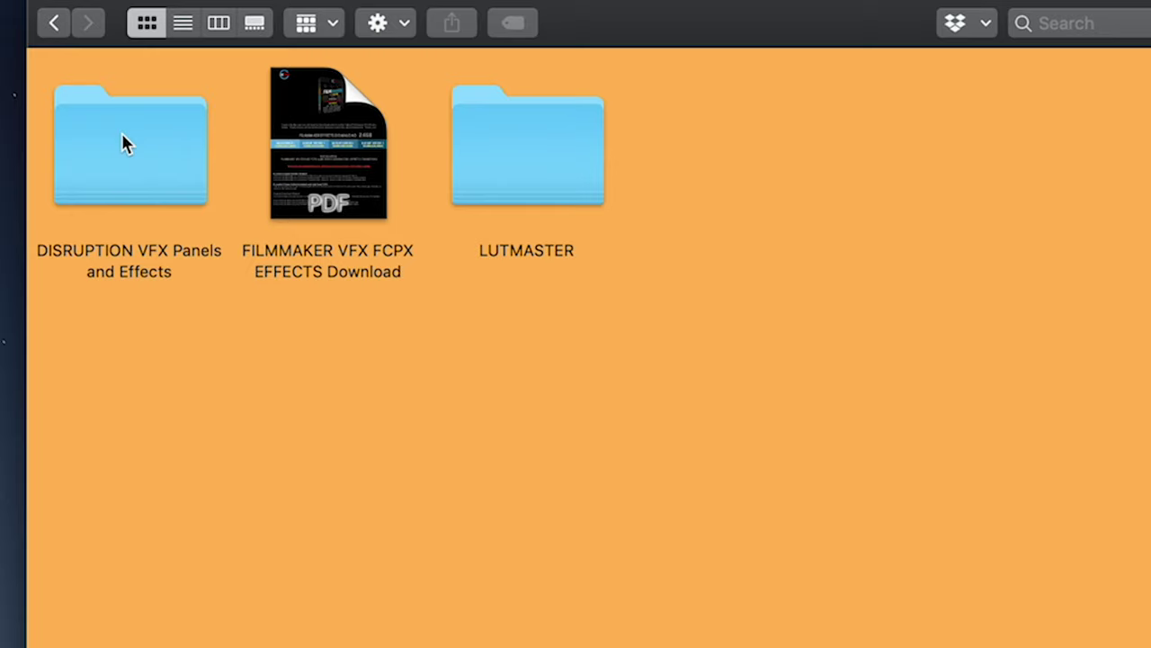
left_click(124, 155)
left_click(533, 151)
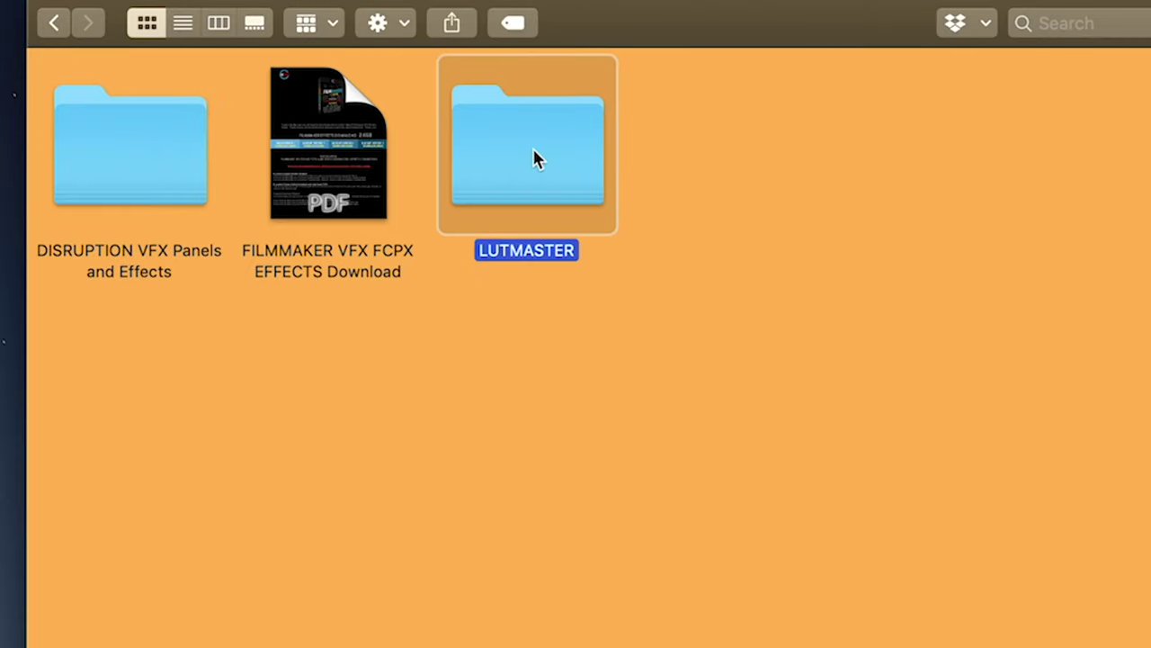
left_click(336, 125)
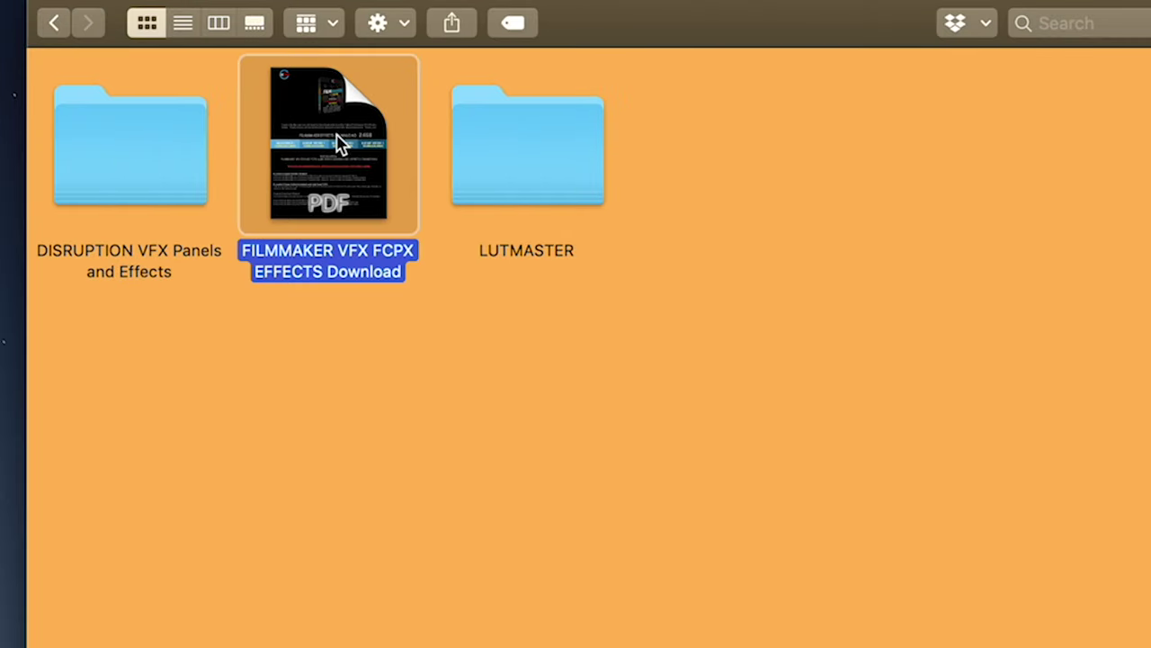
key("space")
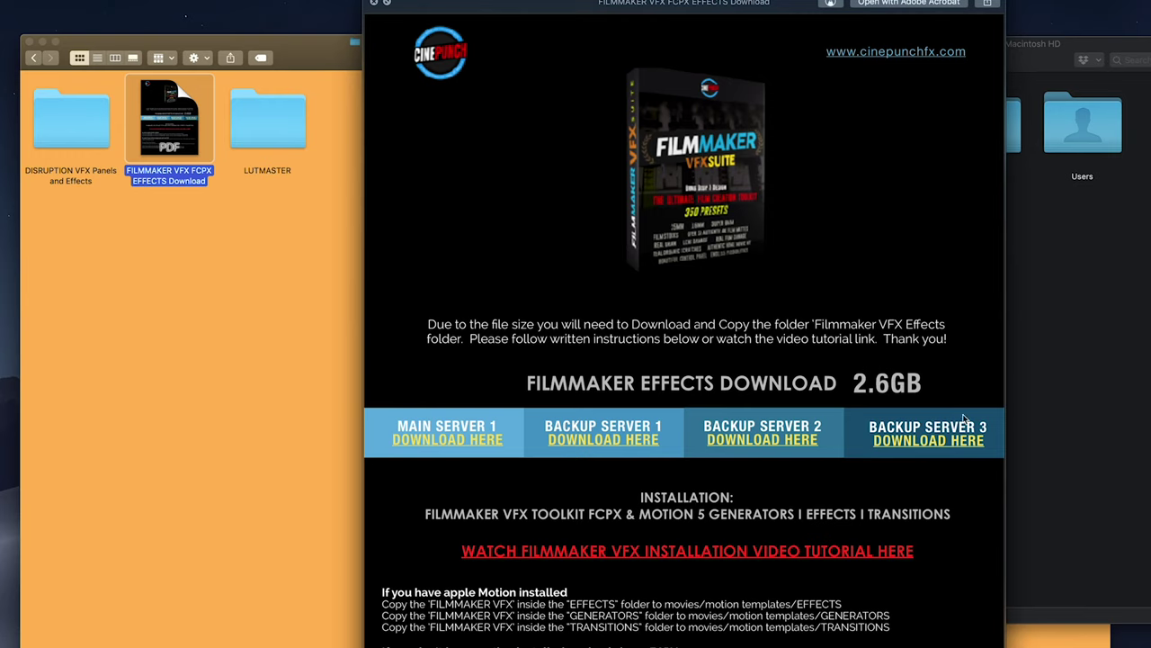
- Move FILMMAKER VFX Toolkit Effects from Downloads into Effects, then open a new Finder window
key("space")
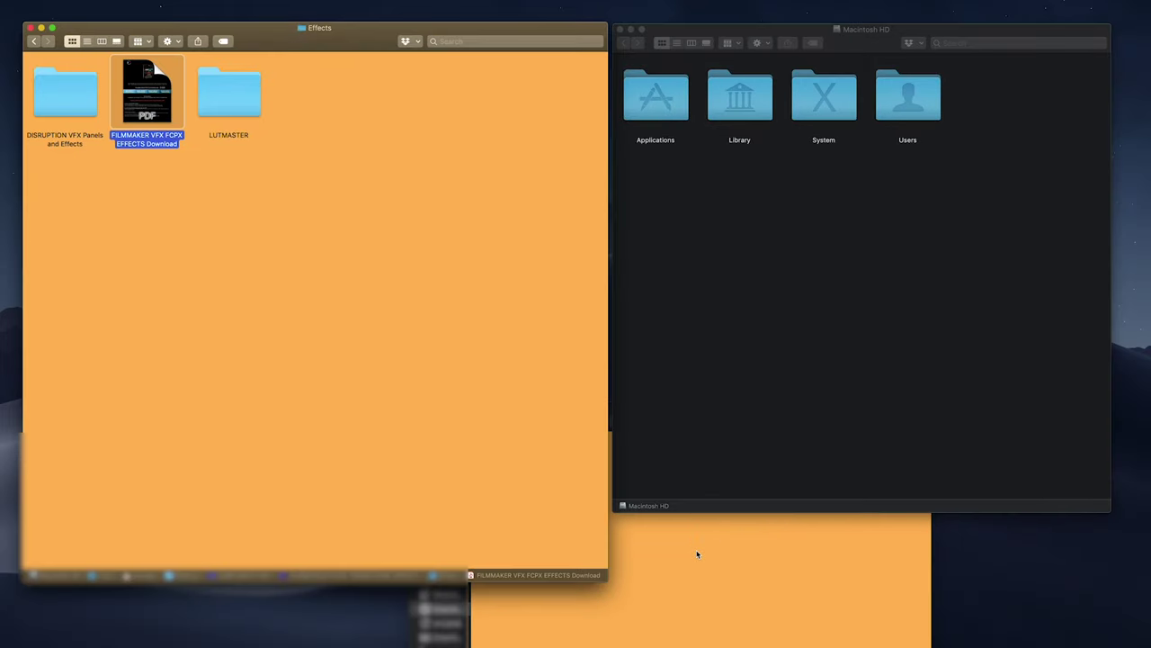
left_click(697, 554)
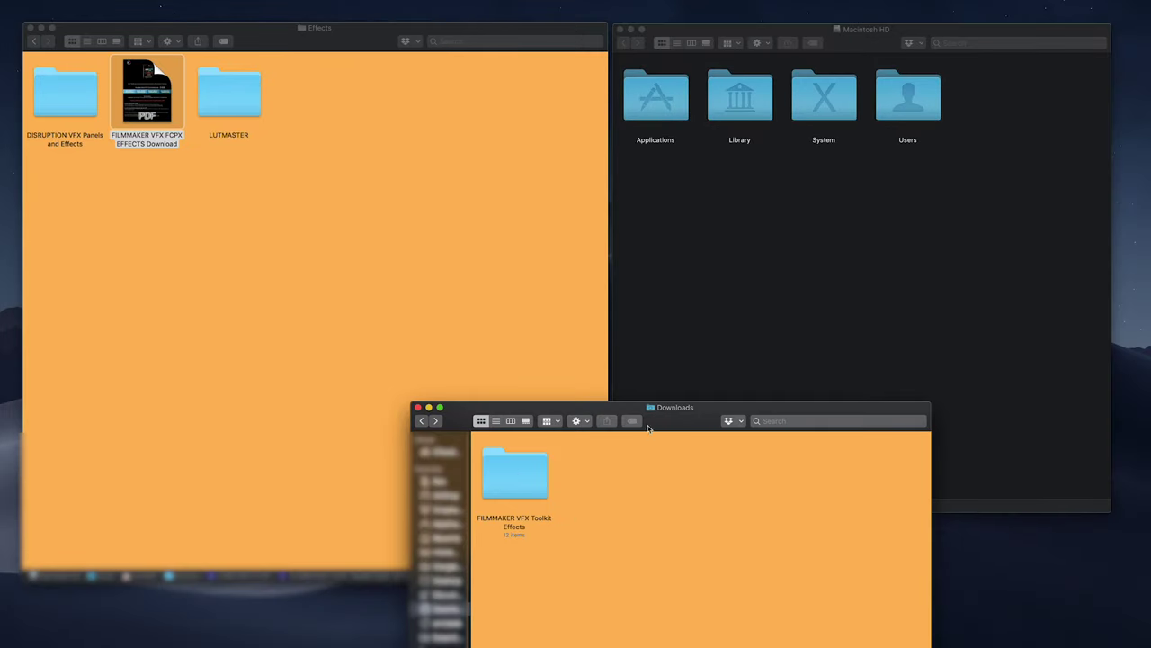
left_click_drag(493, 481, 360, 324)
left_click(179, 171)
left_click(527, 165)
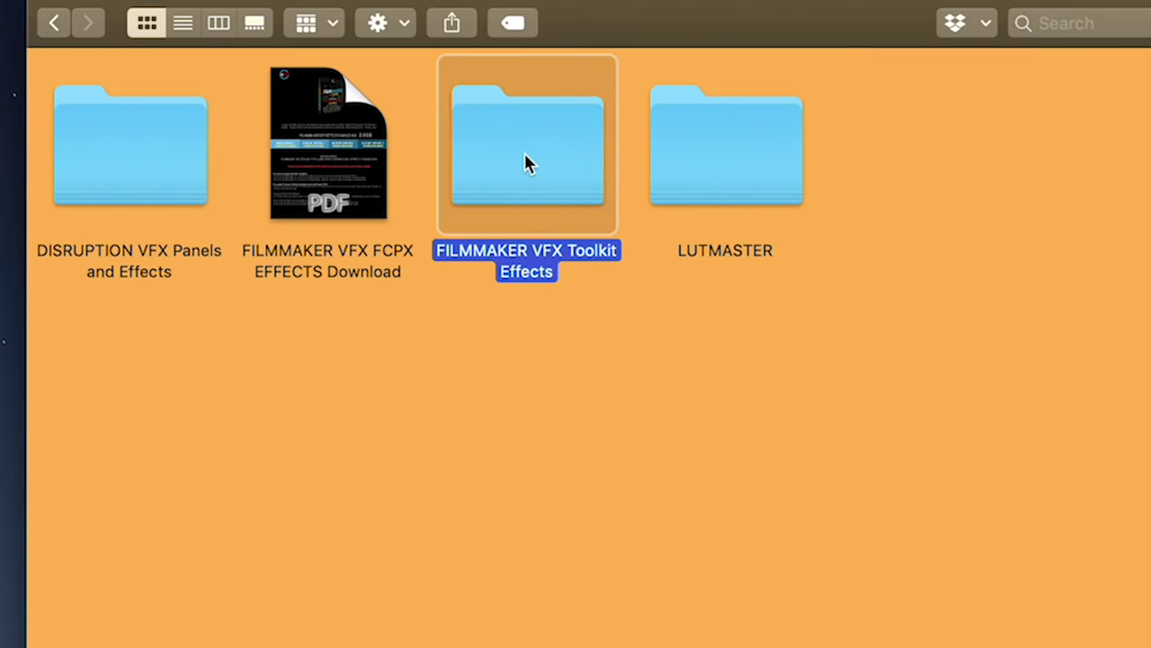
left_click(666, 157)
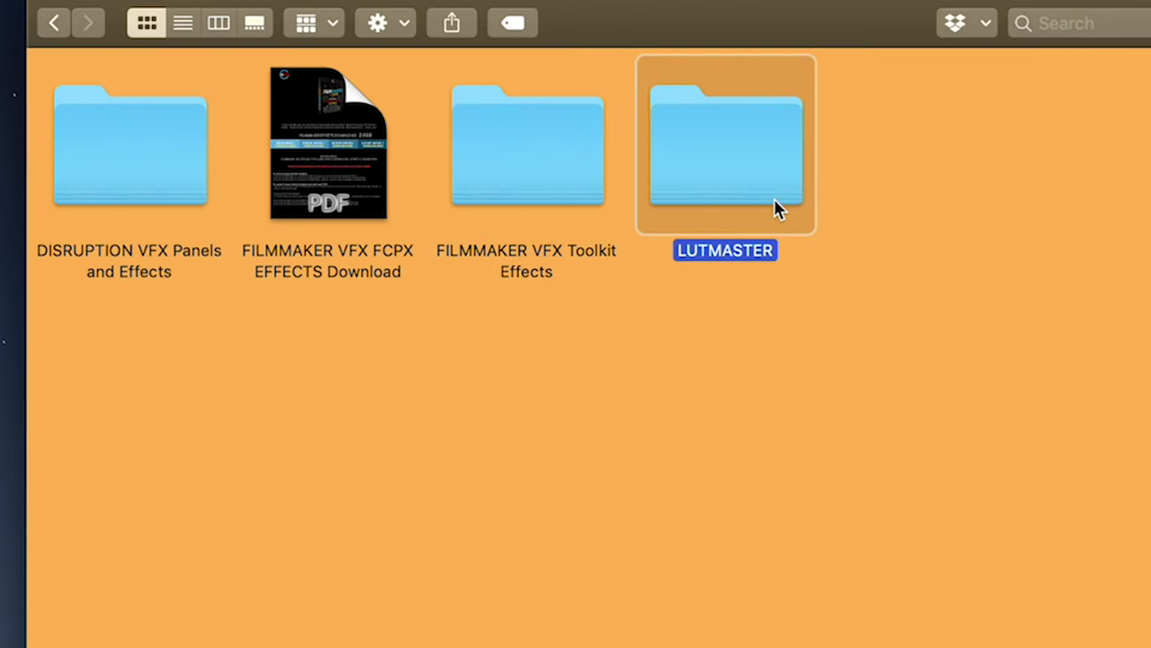
key("super+n")
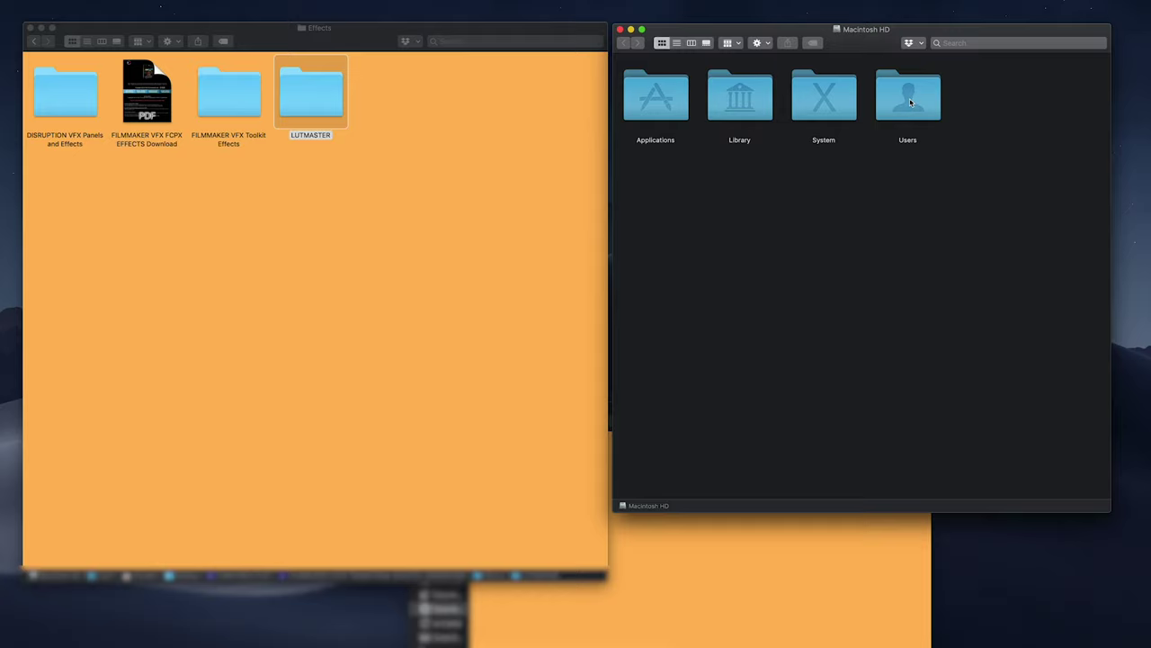
- Navigate Users › home › Movies › Motion Templates to reach its Effects, Generators and Transitions folders
left_click(910, 102)
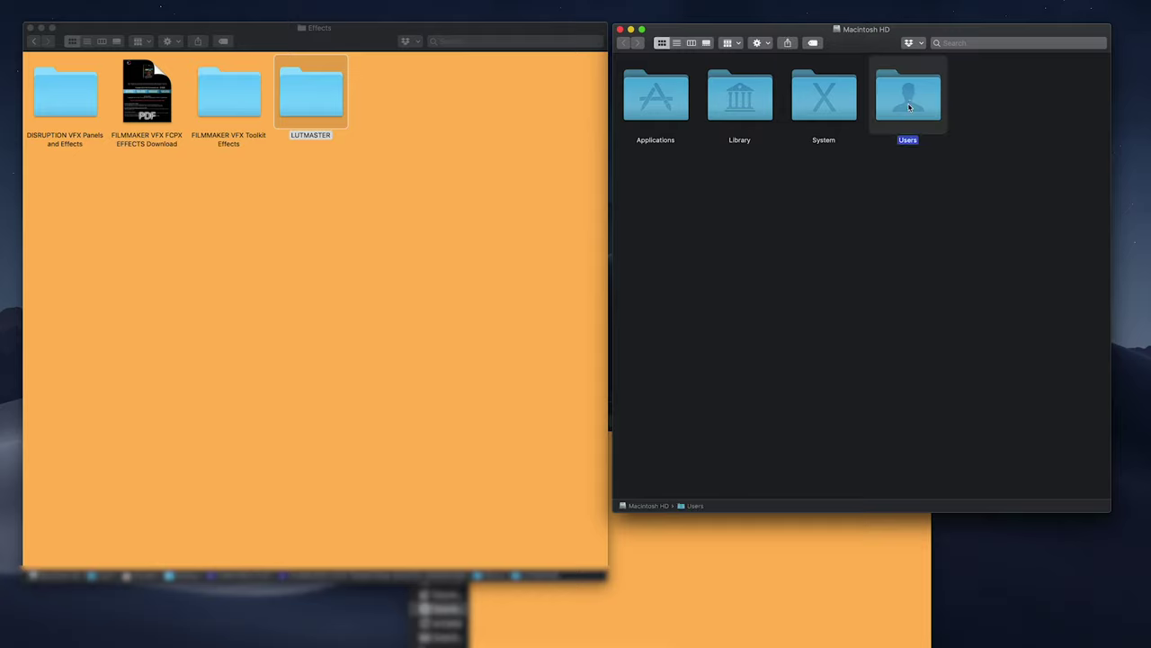
double_click(680, 135)
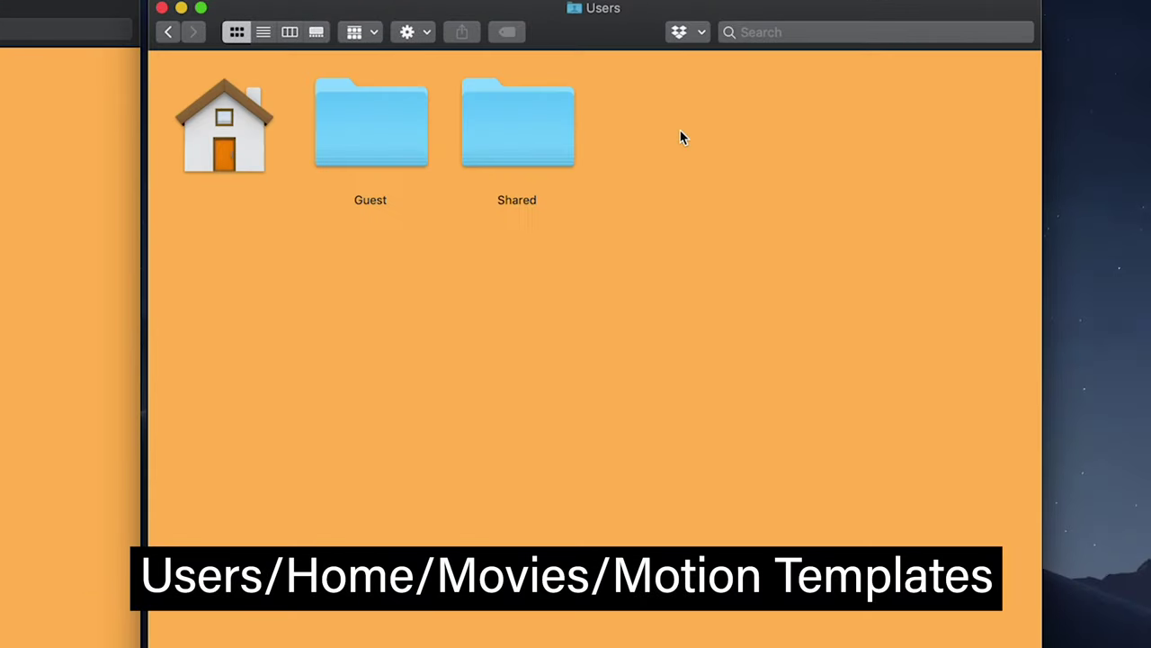
left_click(200, 155)
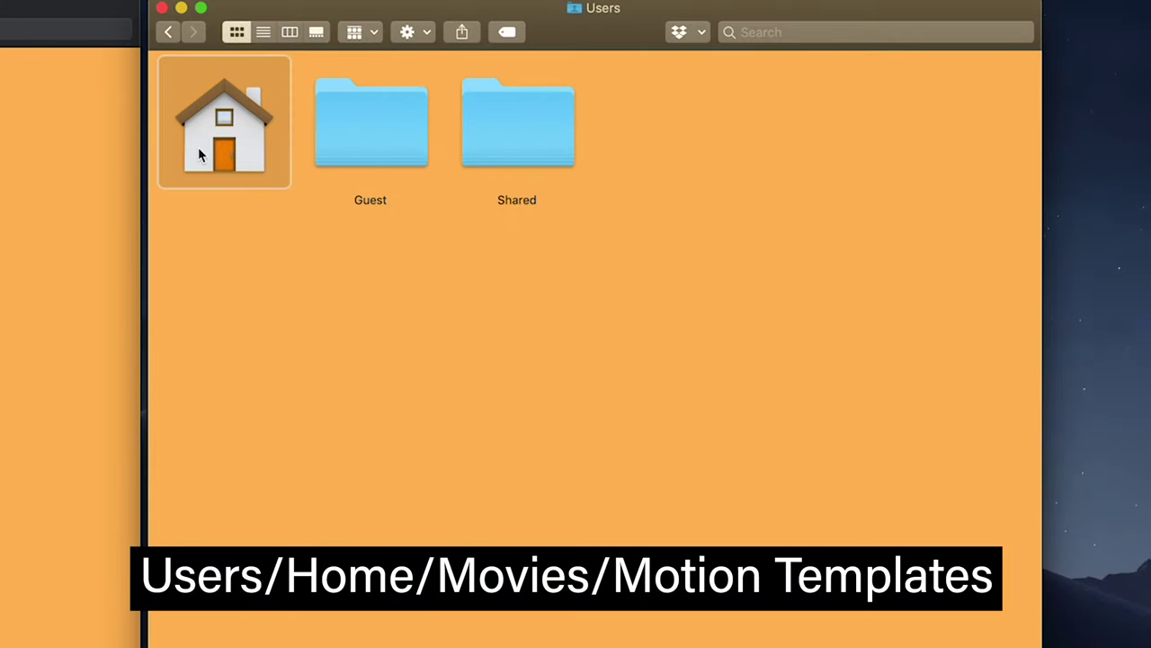
double_click(200, 154)
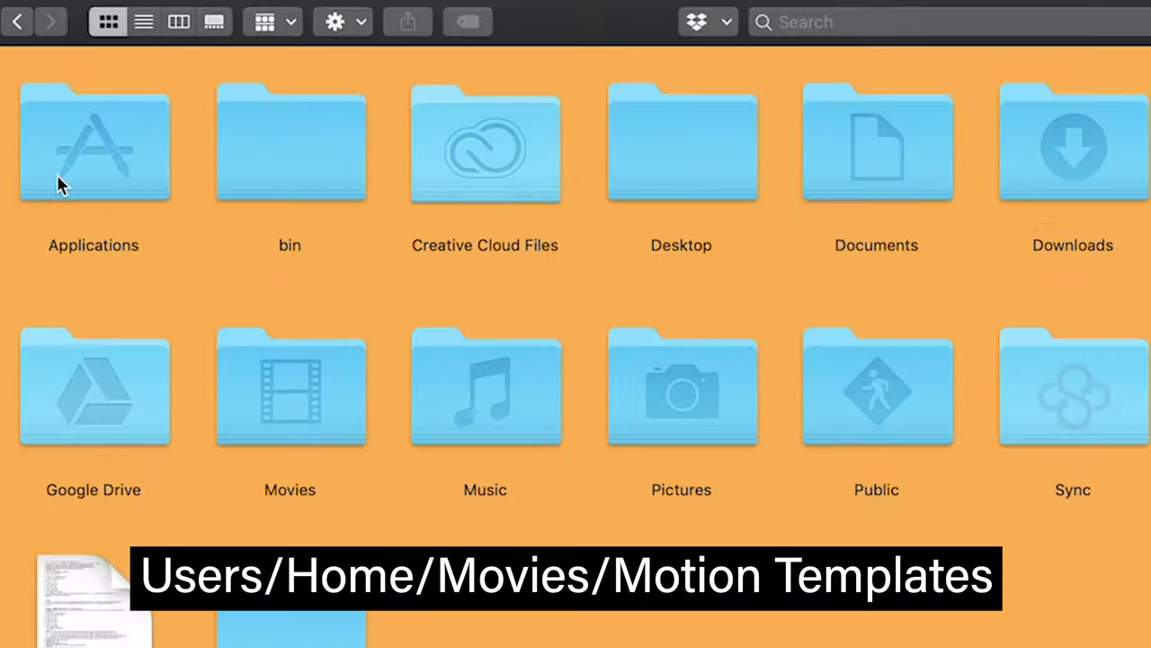
left_click(293, 395)
double_click(304, 420)
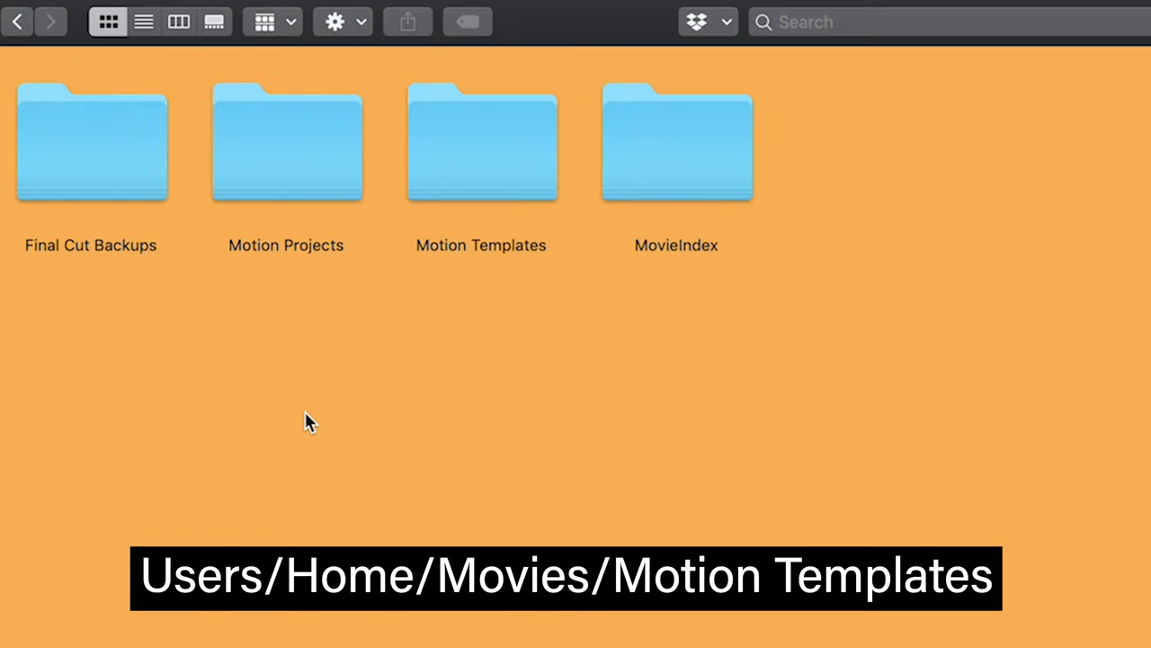
left_click(489, 144)
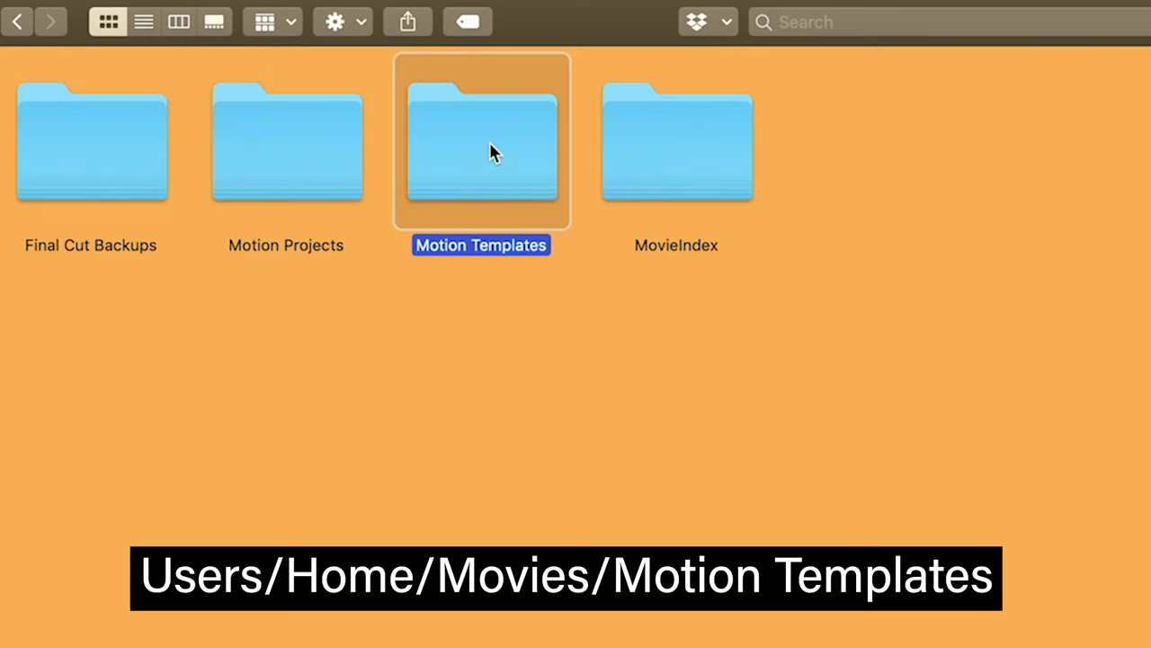
double_click(486, 122)
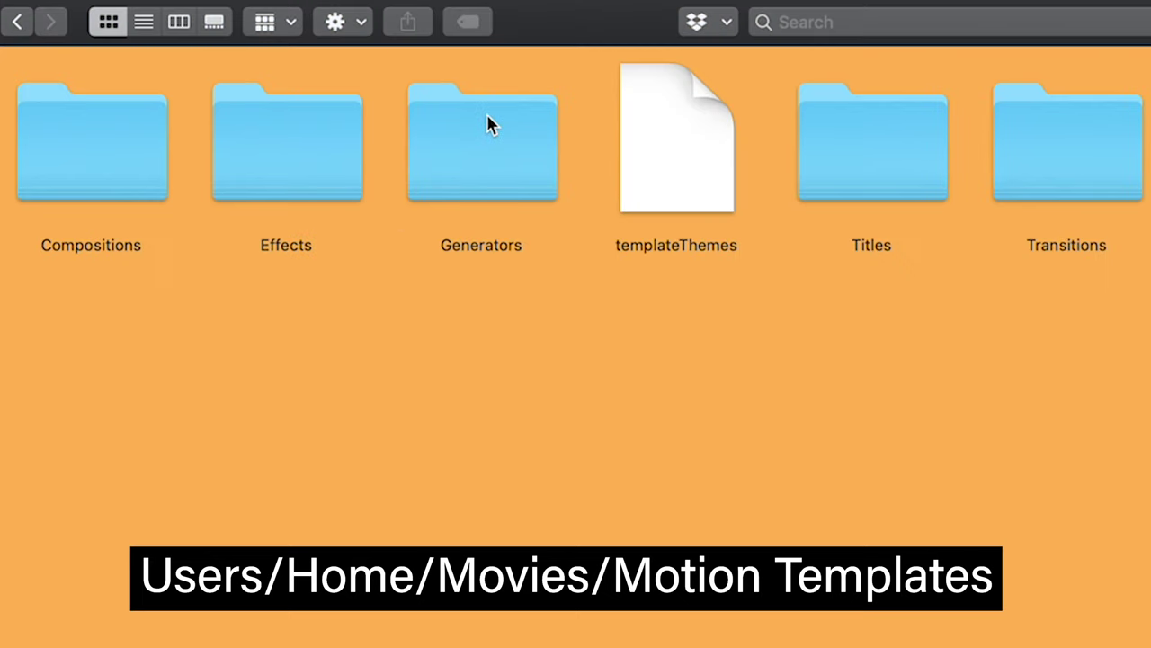
left_click(320, 138)
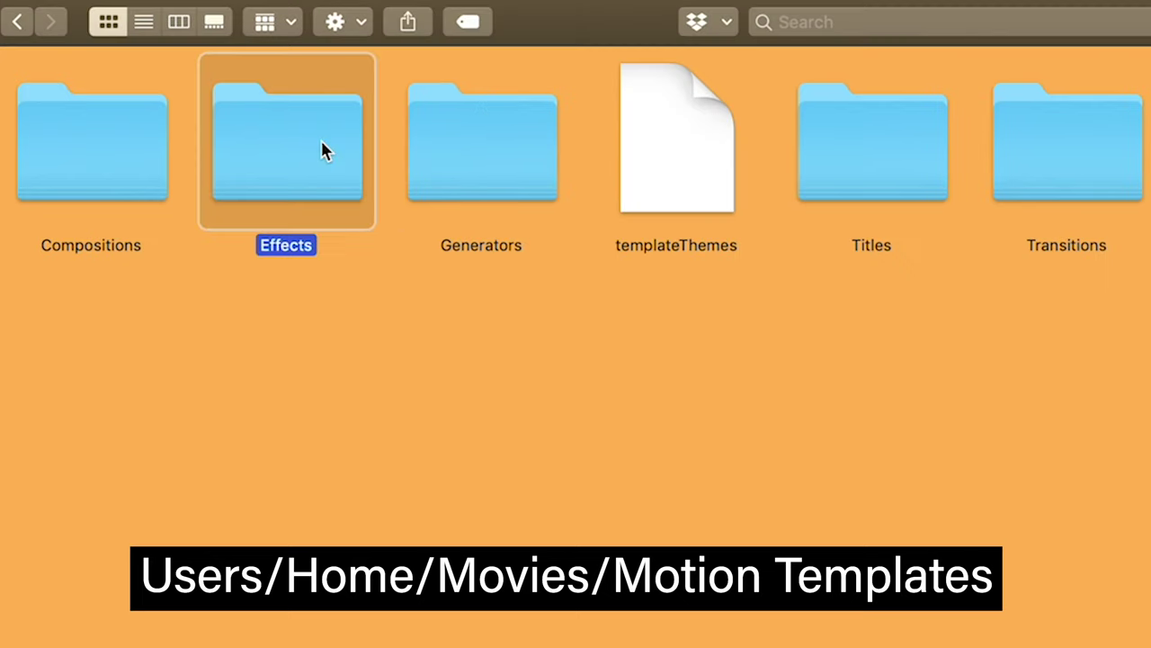
left_click(530, 175)
left_click(1100, 151)
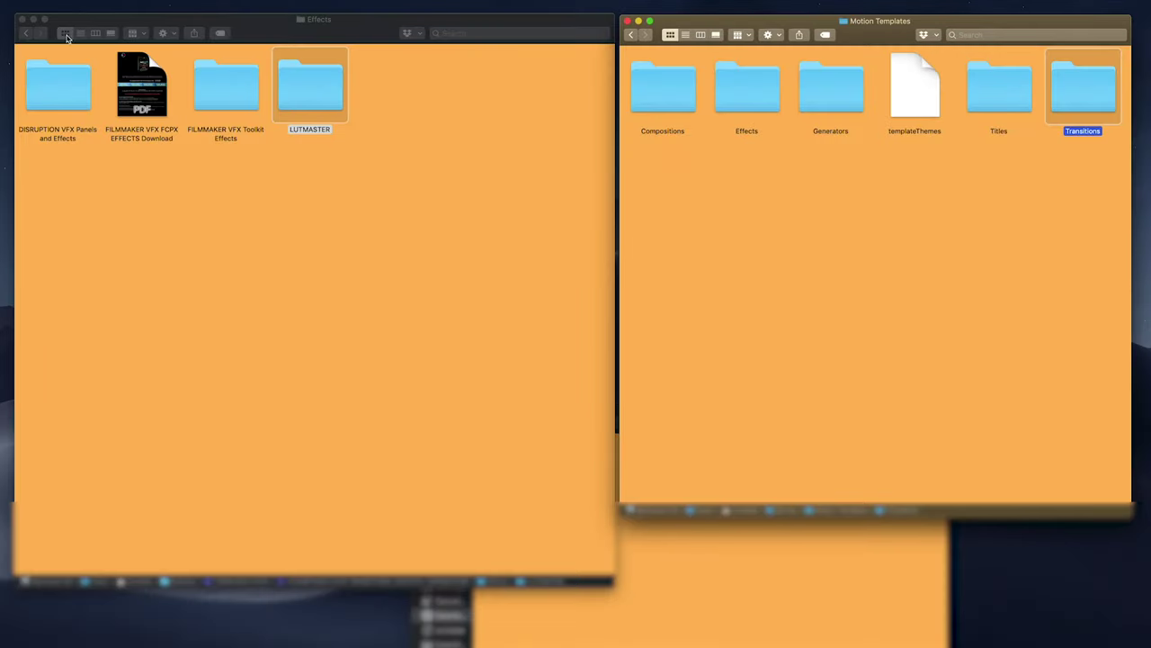
- Move TRANSITIONPUNCH 5.0 into the Motion Templates Transitions folder
left_click(24, 33)
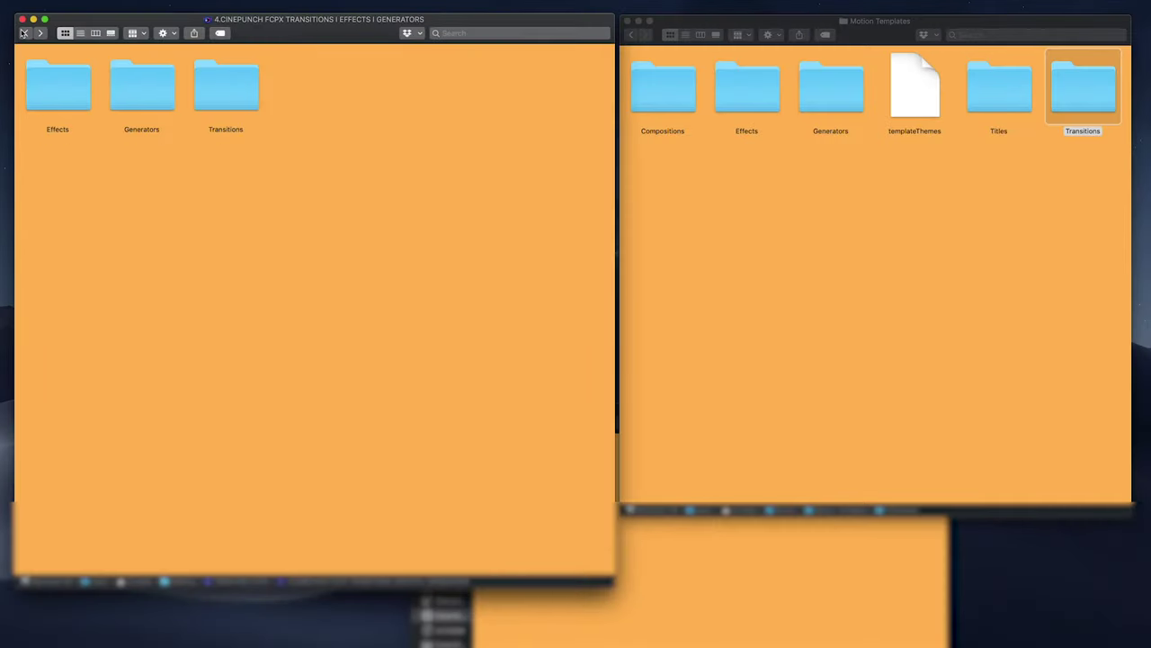
left_click(211, 89)
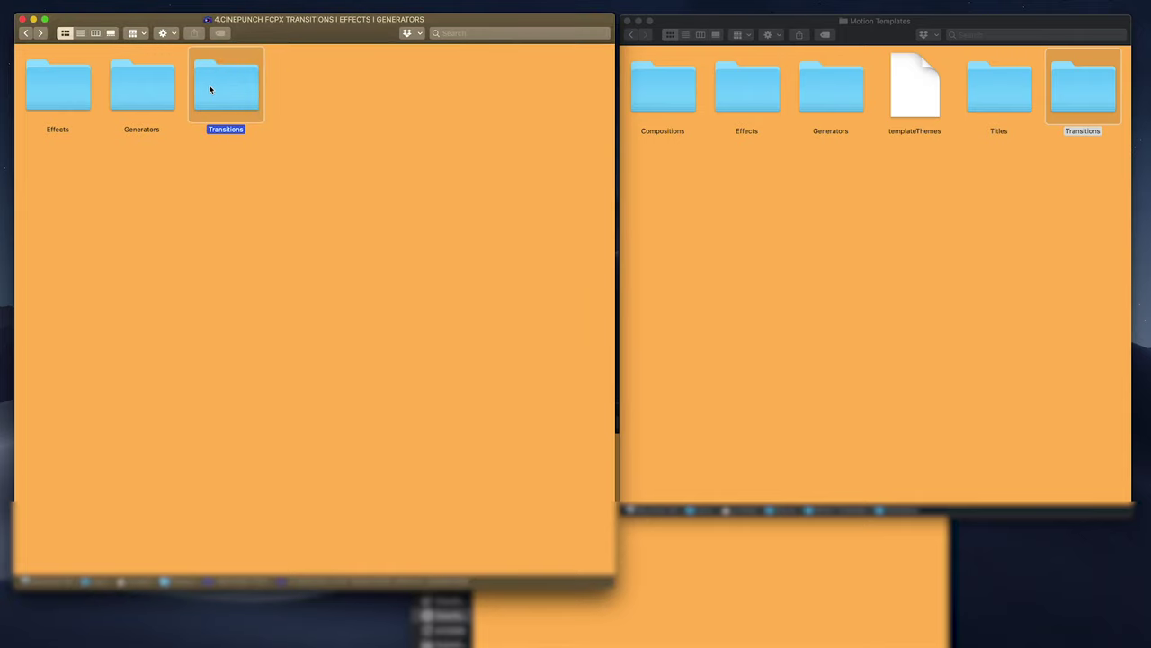
double_click(216, 84)
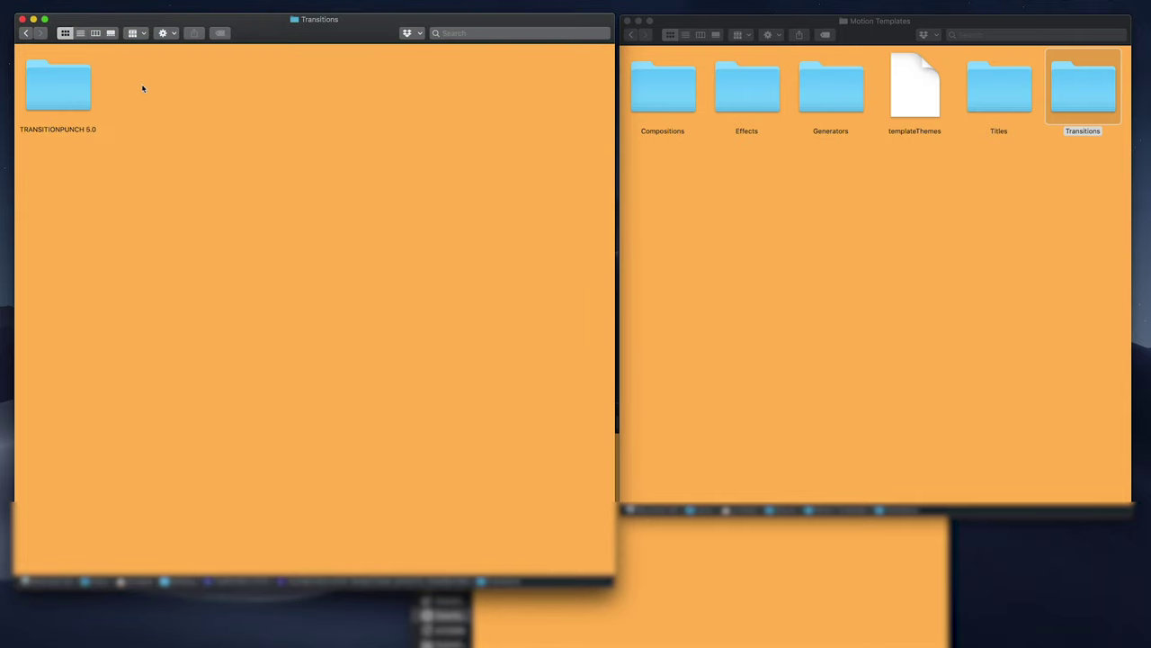
left_click_drag(51, 89, 1097, 83)
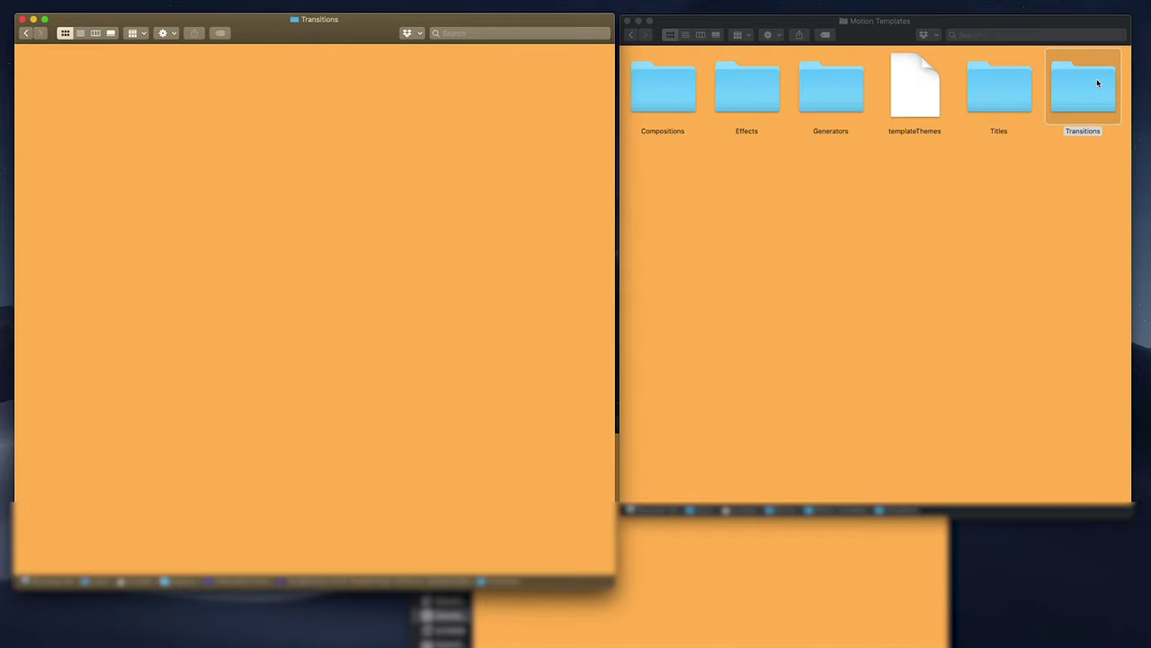
- Move LEAKPUNCH FX and FILMMAKER VFX Toolkit Generators into Motion Templates Generators
left_click(26, 33)
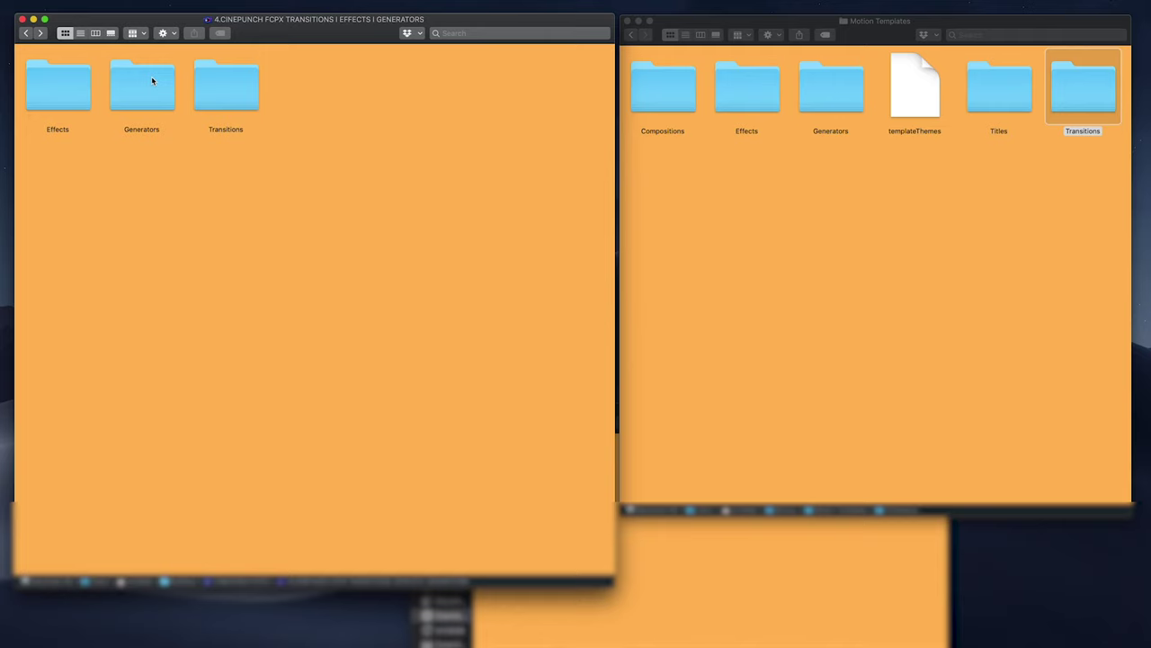
double_click(152, 80)
left_click(152, 97)
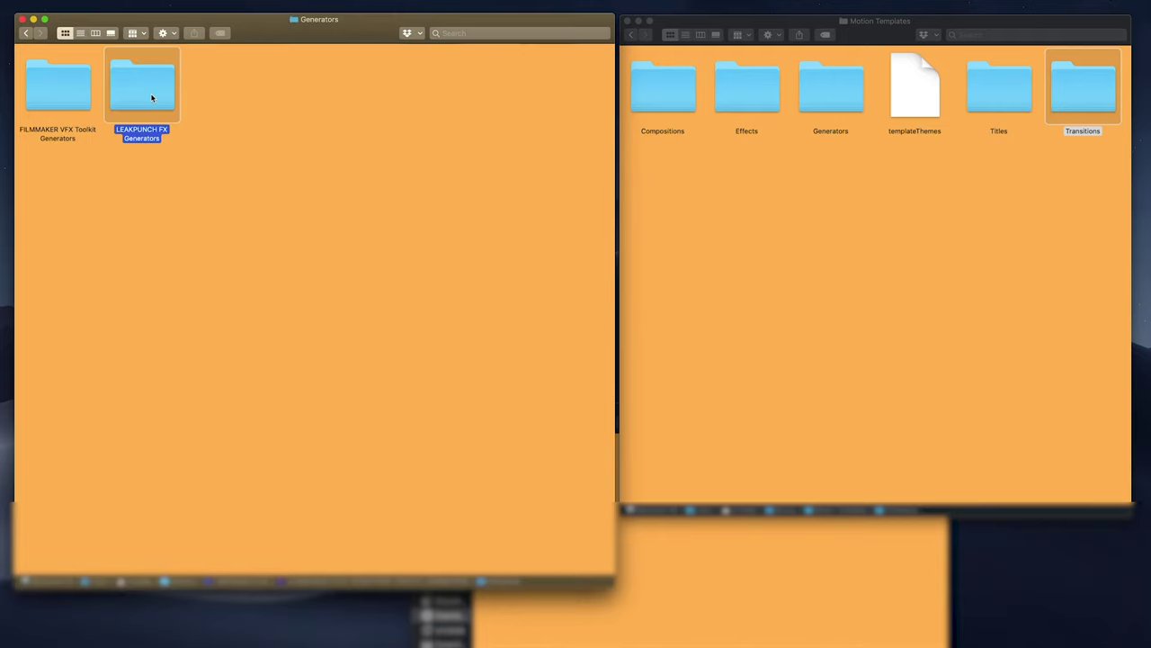
left_click(64, 90, "super")
left_click_drag(141, 90, 848, 85)
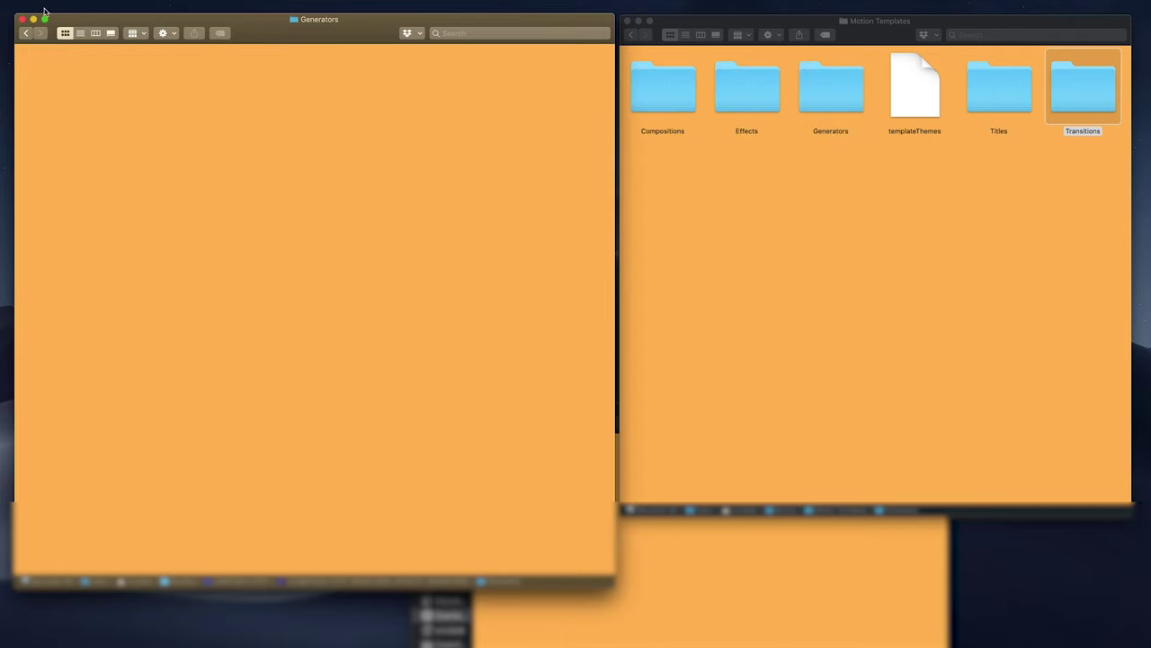
- Move DISRUPTION VFX Panels and Effects, FILMMAKER VFX Toolkit Effects and LUTMASTER into Motion Templates Effects
left_click(25, 33)
left_click(45, 83)
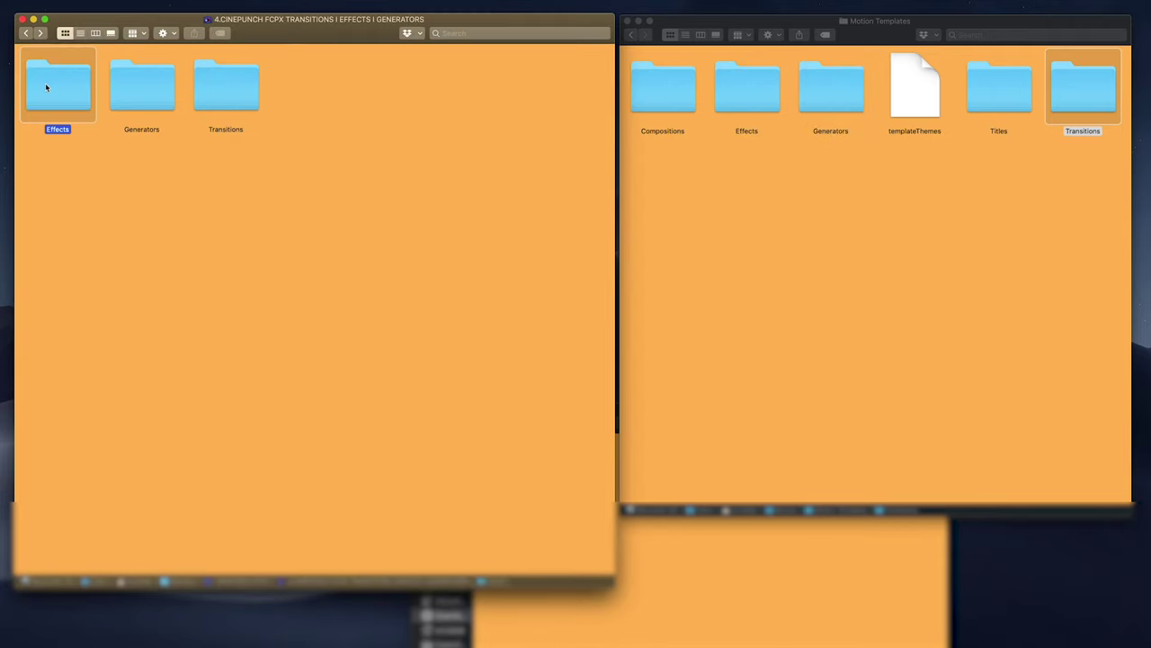
double_click(45, 83)
left_click(45, 82)
left_click(221, 87, "super")
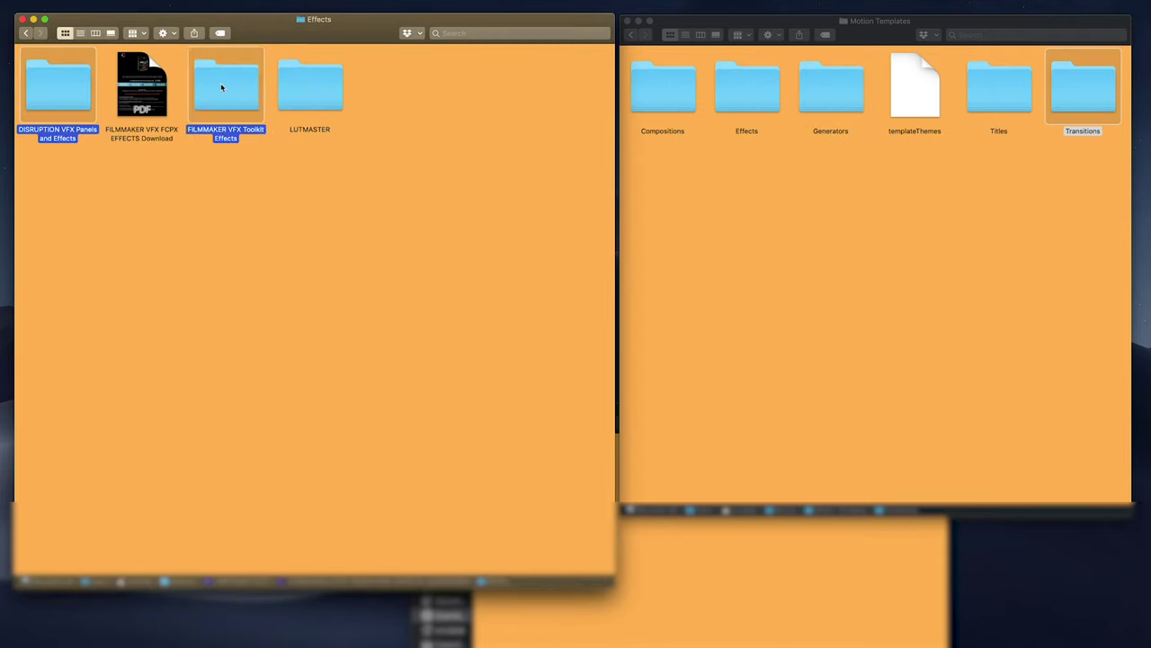
left_click(313, 100, "super")
left_click_drag(312, 94, 760, 96)
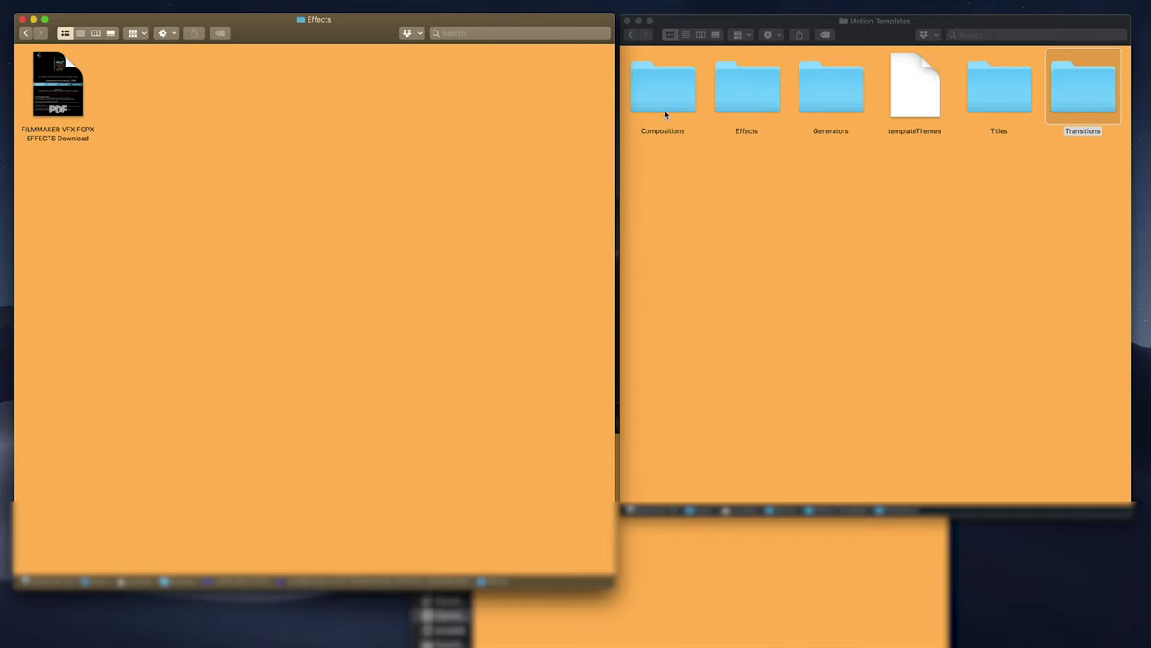
- Return to the CinePunch pack folder showing Effects, Generators and Transitions
left_click(25, 32)
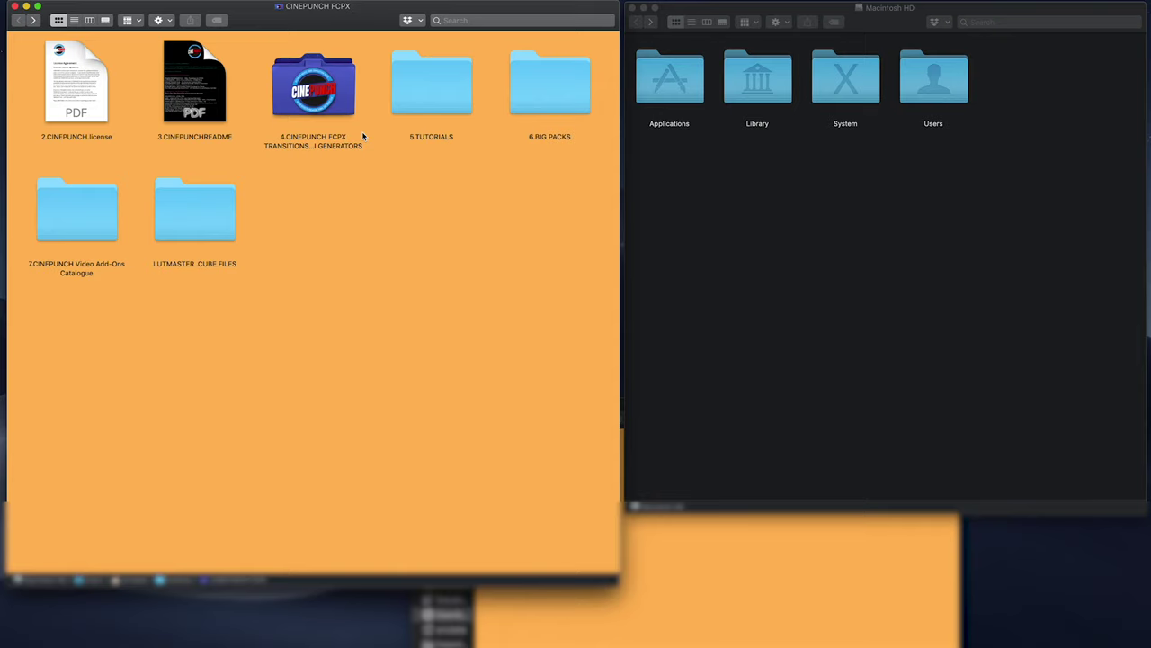
left_click(340, 109)
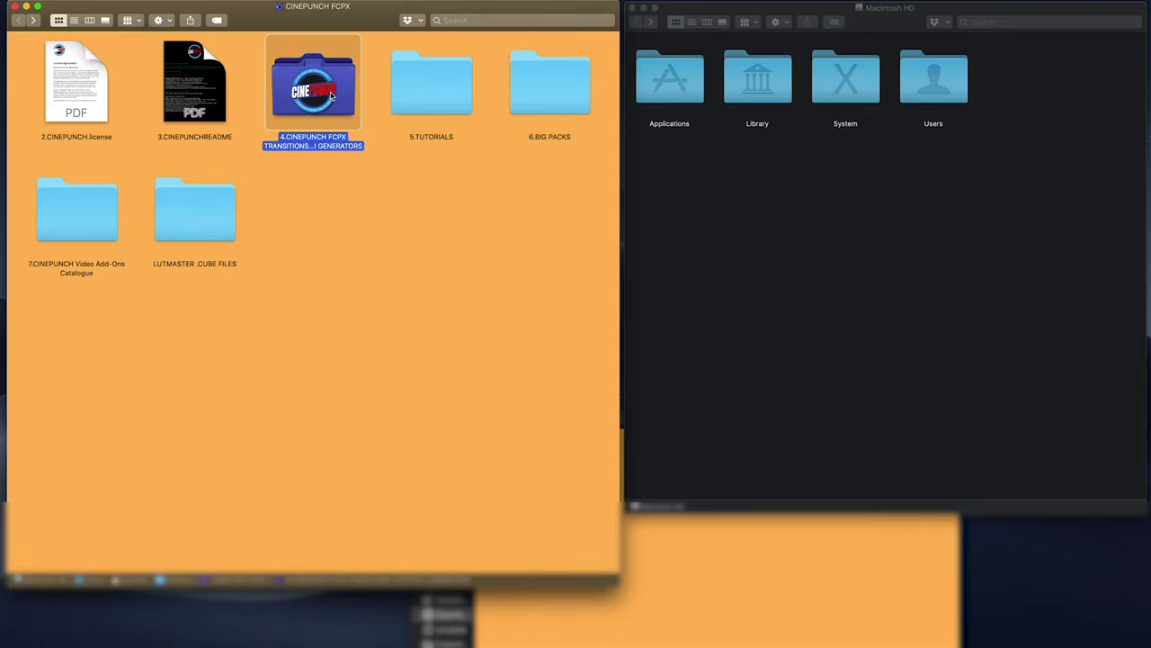
double_click(331, 95)
left_click(85, 75)
left_click(142, 72)
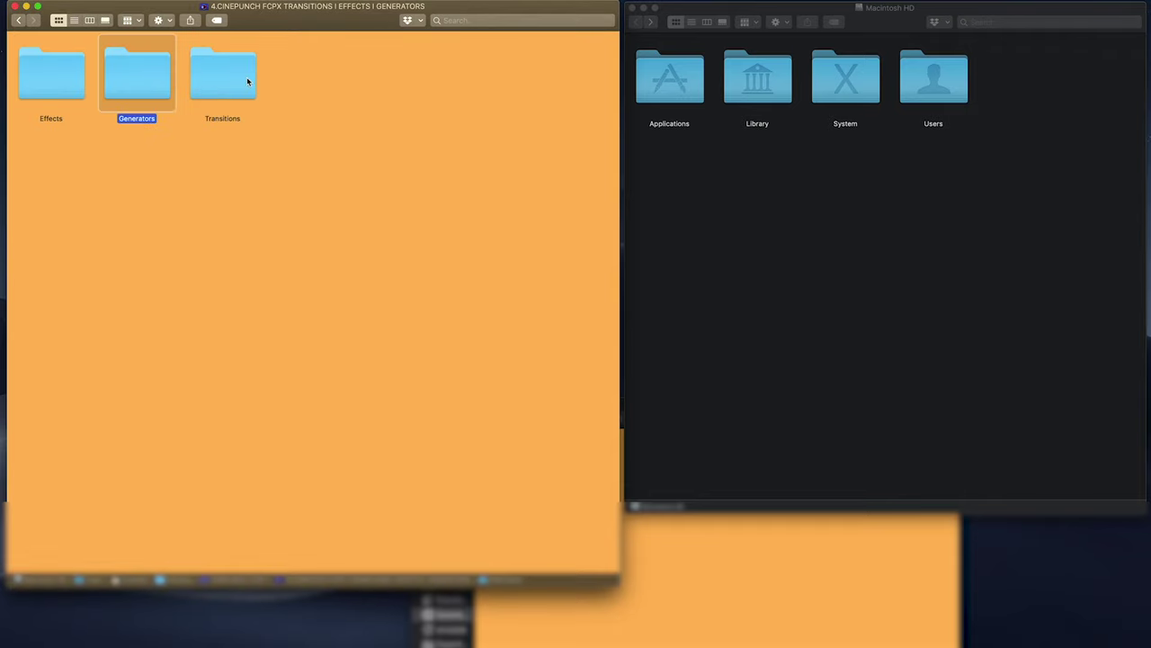
left_click(248, 82)
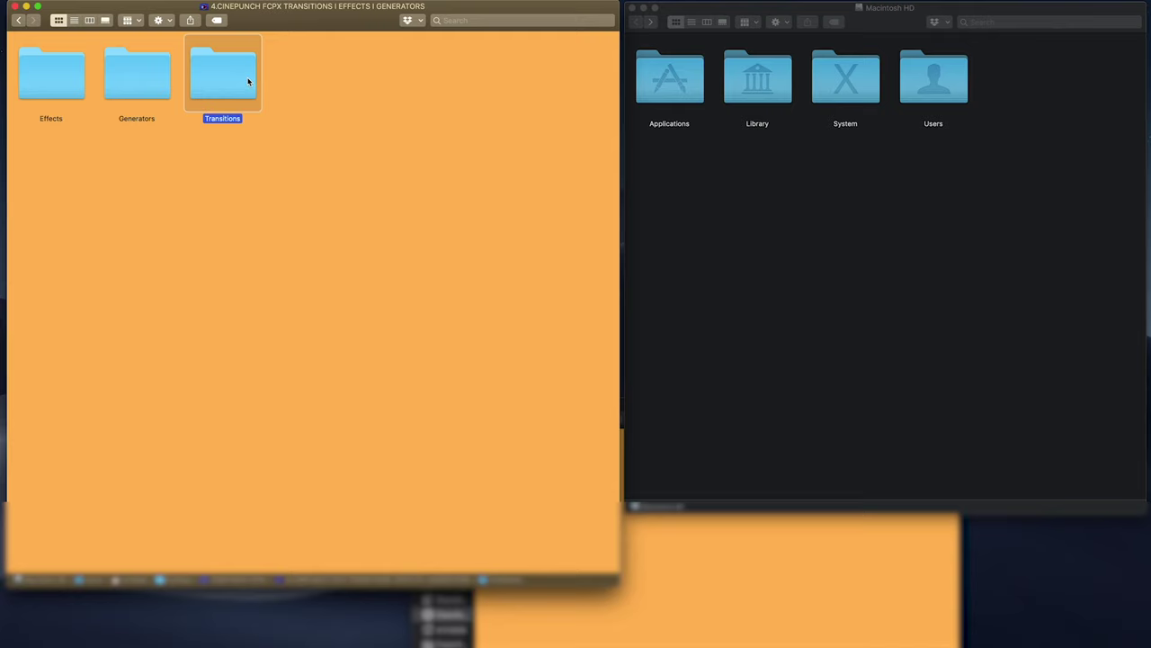
- In Applications, show the package contents of the Final Cut Pro app
left_click(683, 83)
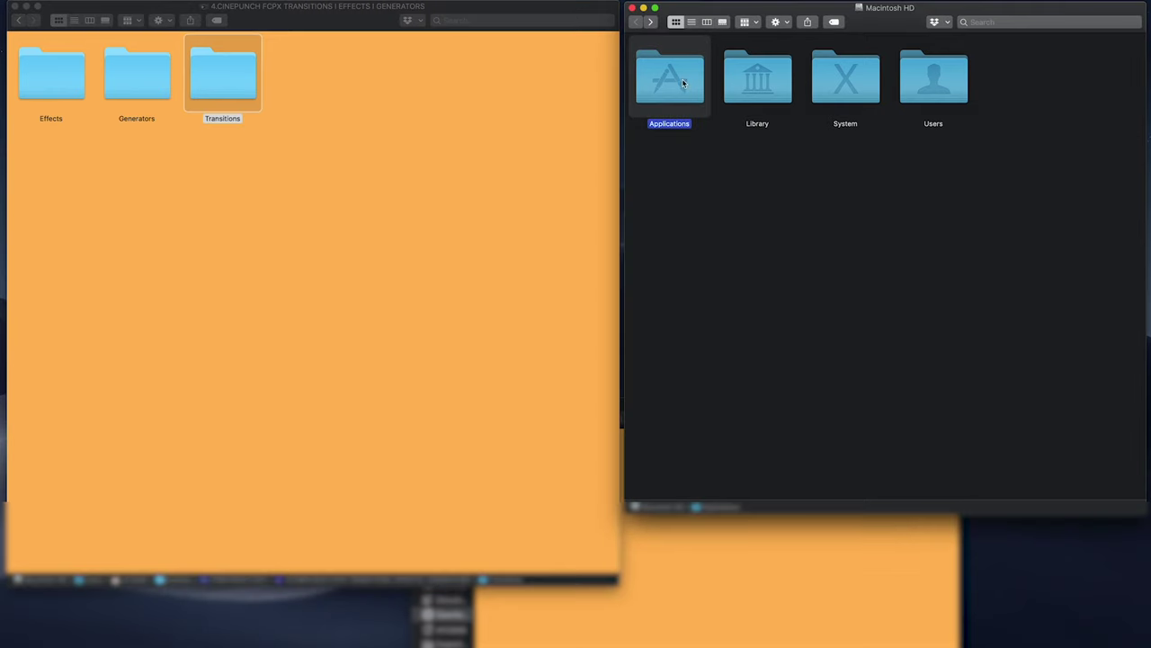
double_click(680, 80)
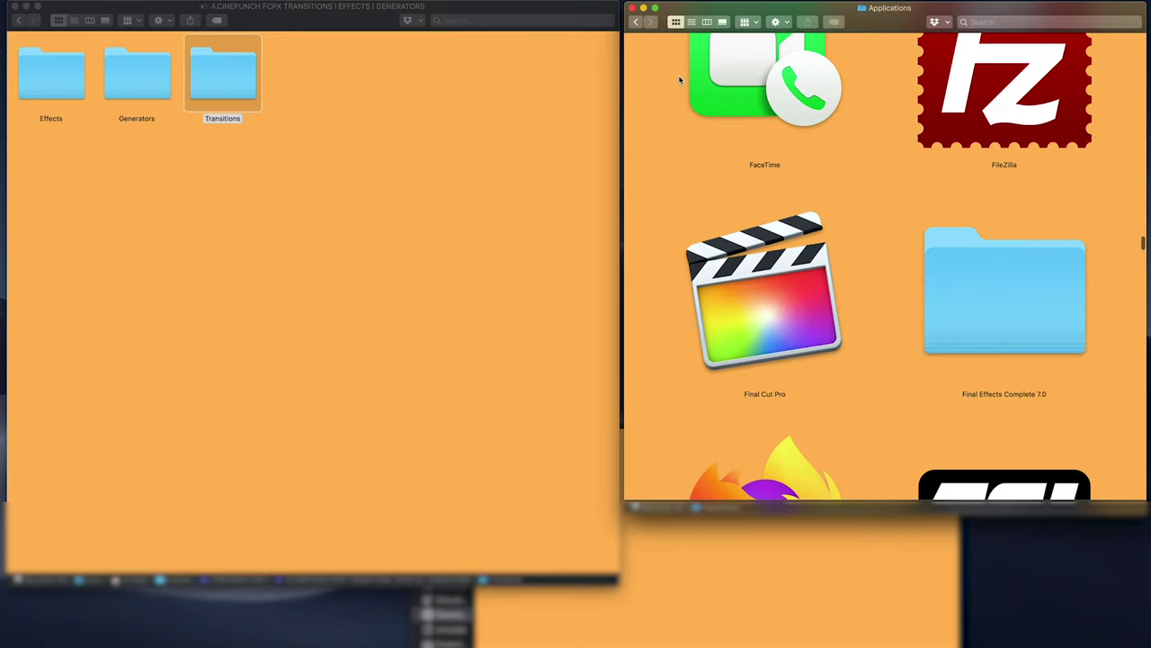
left_click(744, 318)
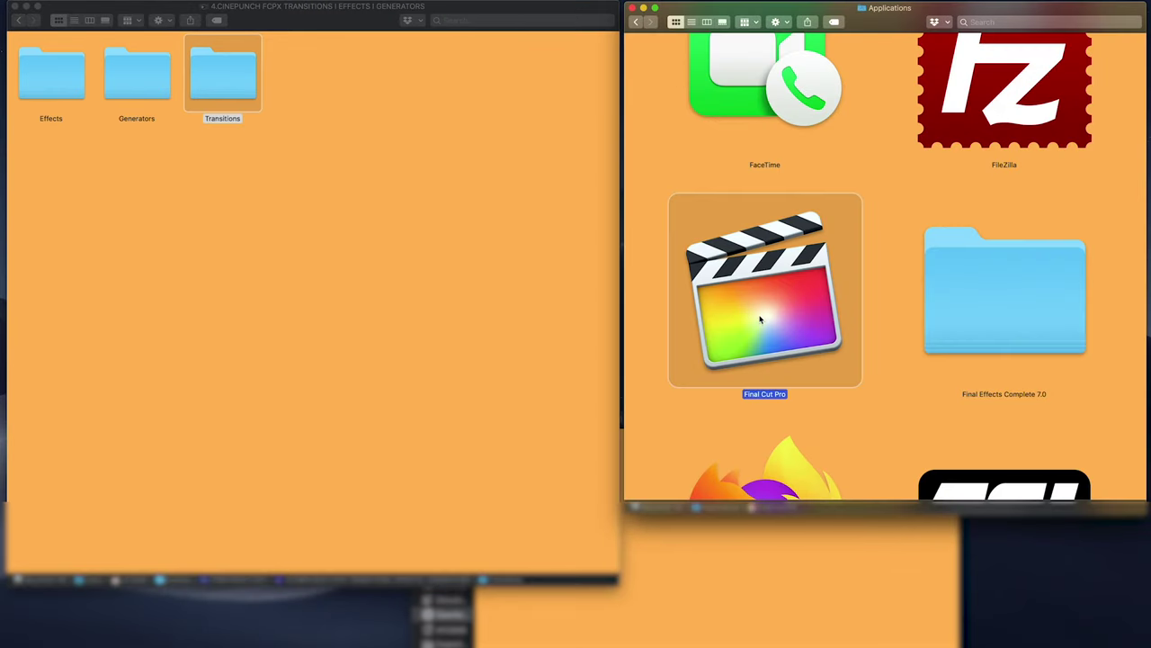
right_click(760, 320)
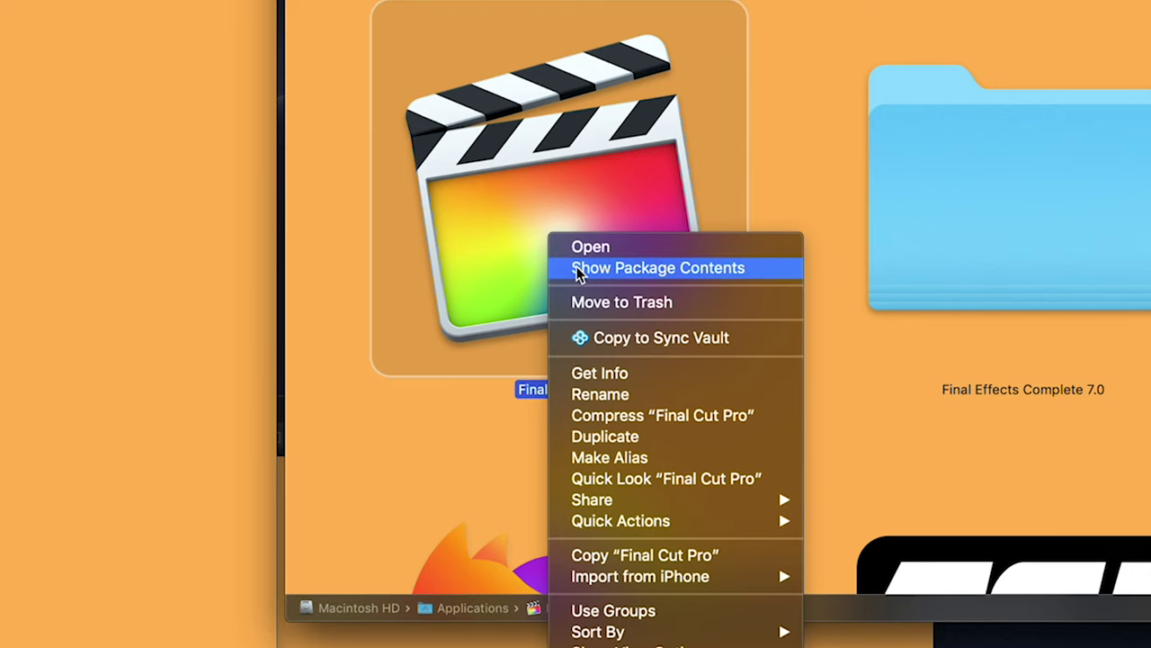
left_click(578, 268)
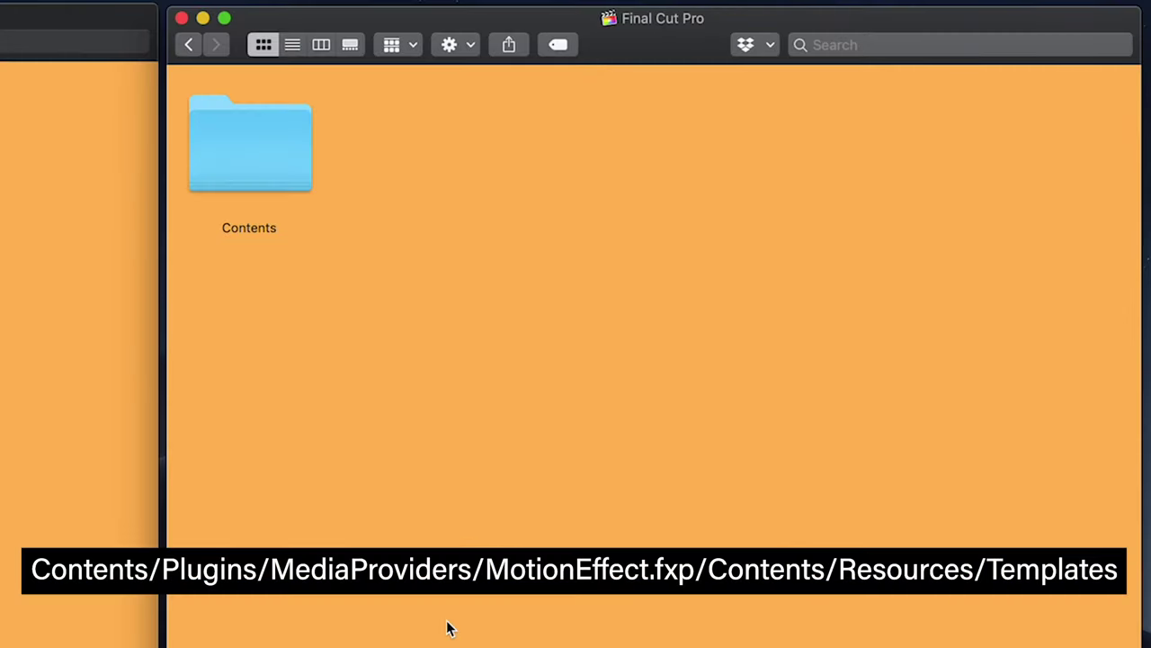
- Drill into Contents › PlugIns › MediaProviders › MotionEffect.fxp › Contents
double_click(284, 169)
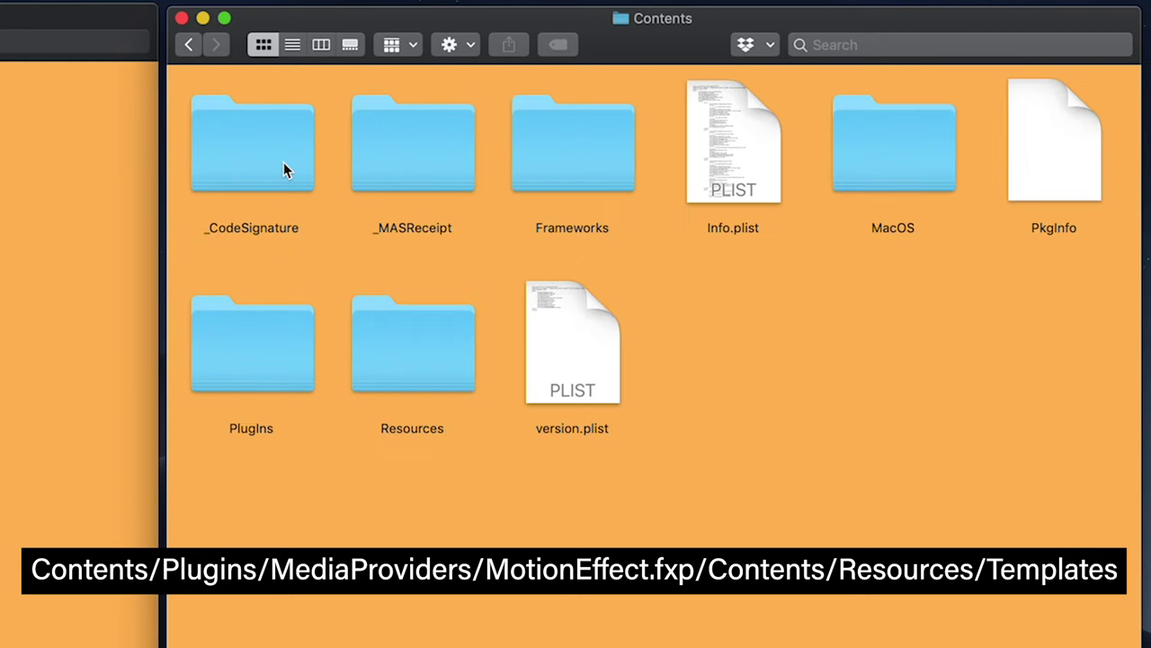
left_click(283, 331)
double_click(283, 332)
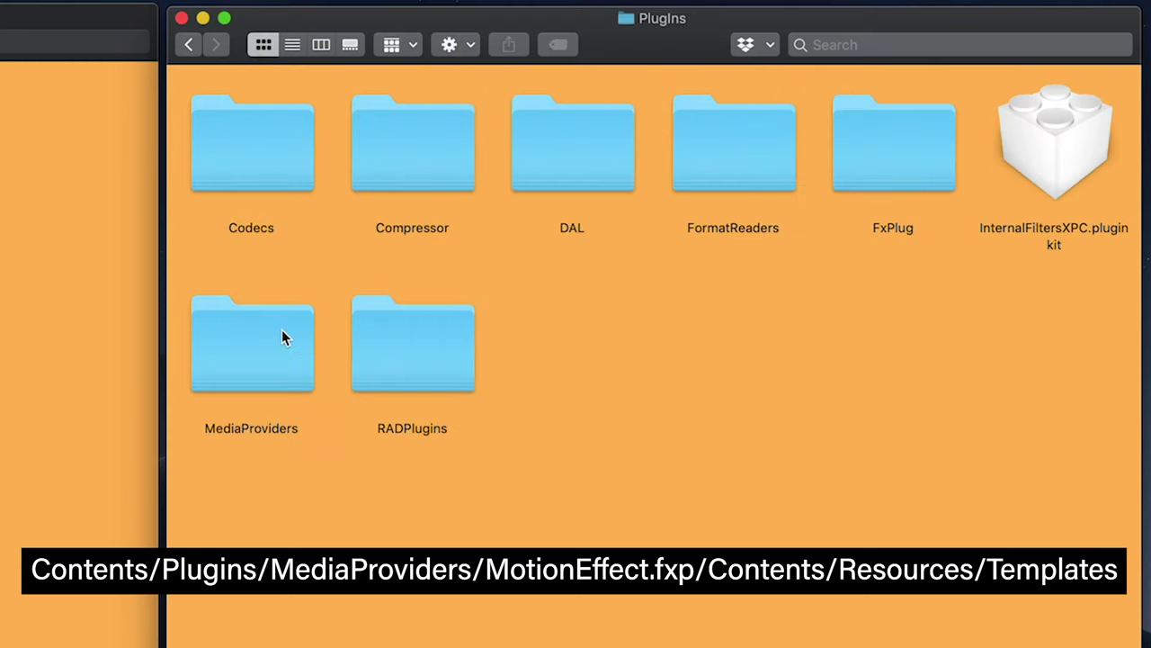
left_click(282, 333)
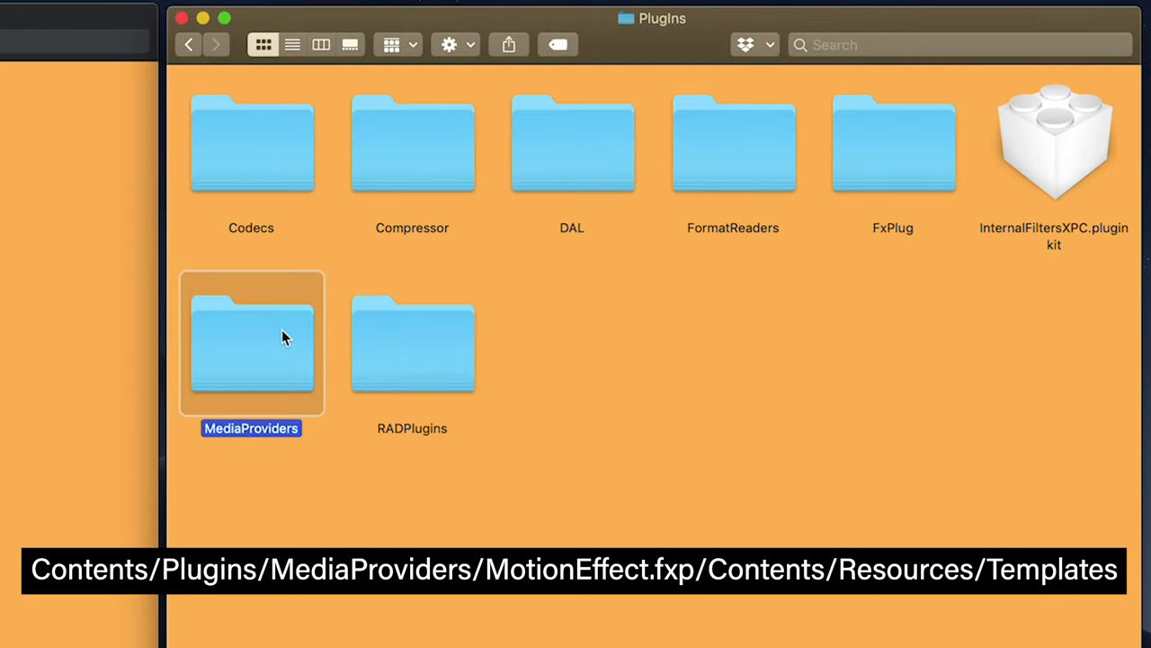
double_click(277, 346)
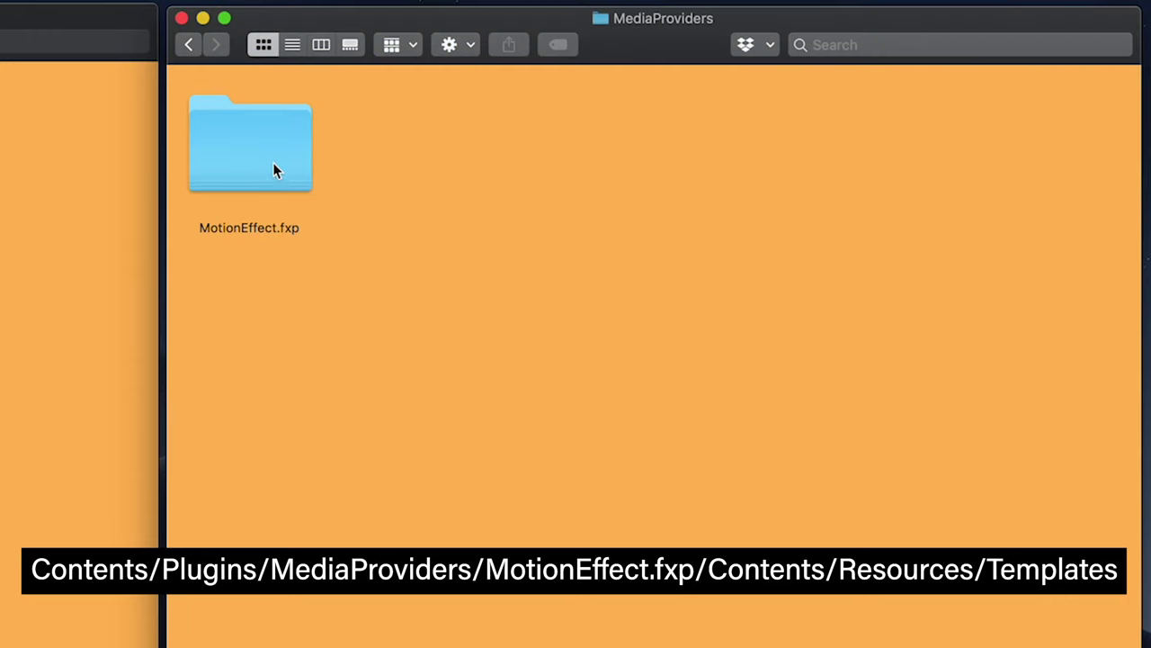
left_click(271, 160)
double_click(266, 139)
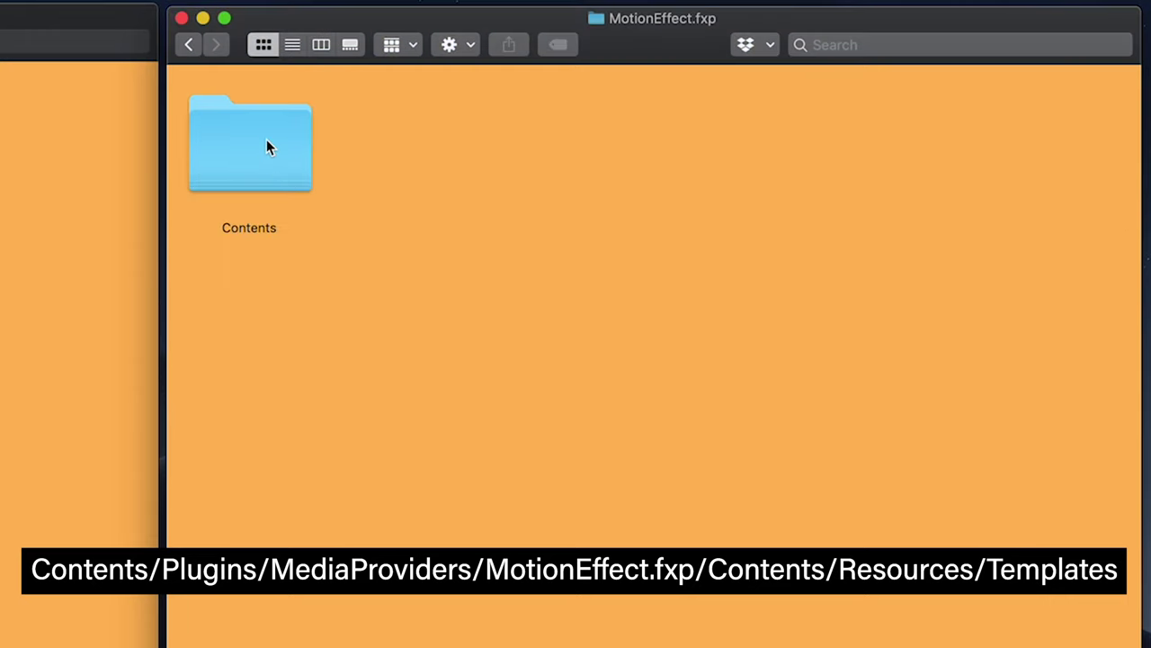
left_click(268, 144)
double_click(268, 144)
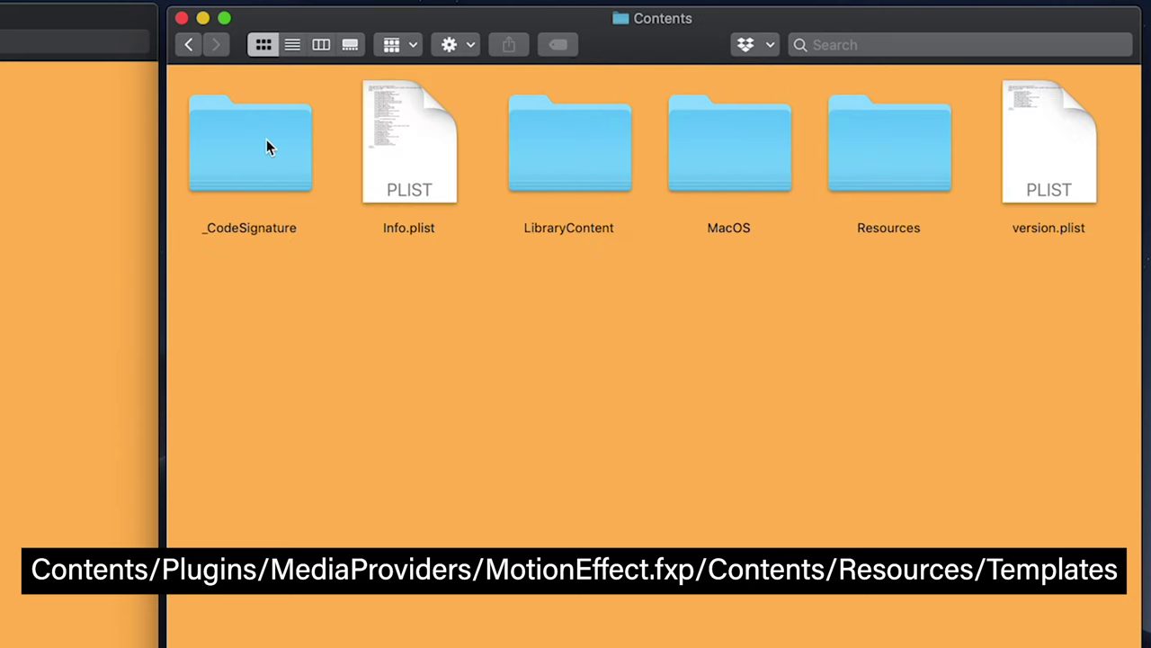
- Open Resources › Templates, with its Effects, Generators and Transitions folders
left_click(865, 167)
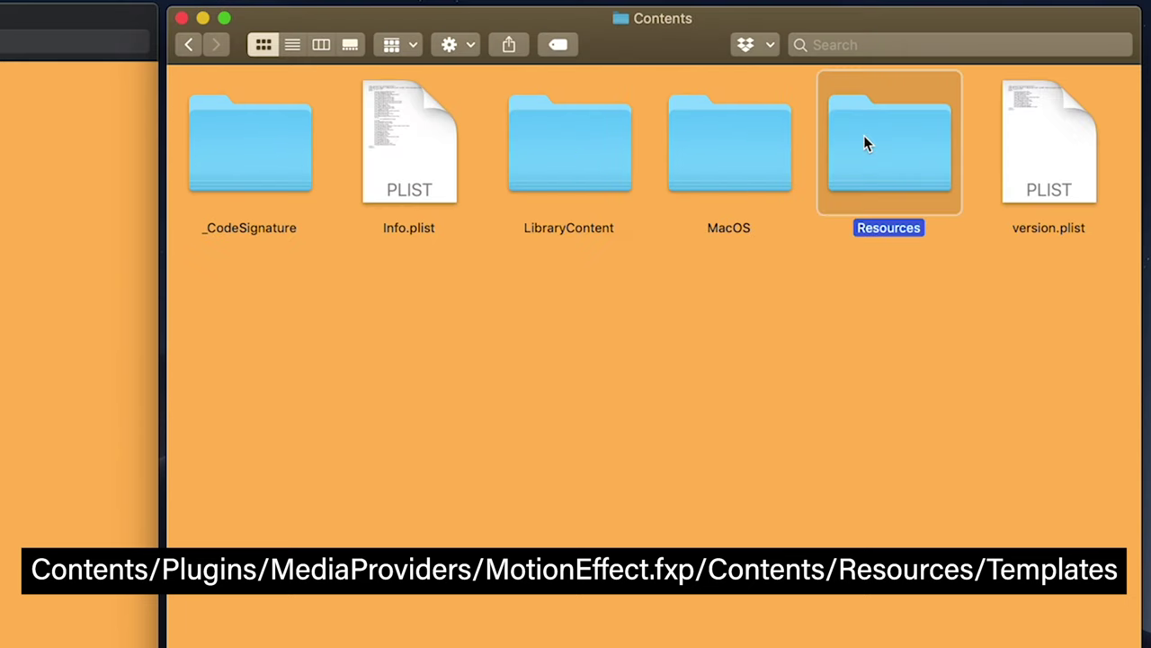
double_click(865, 144)
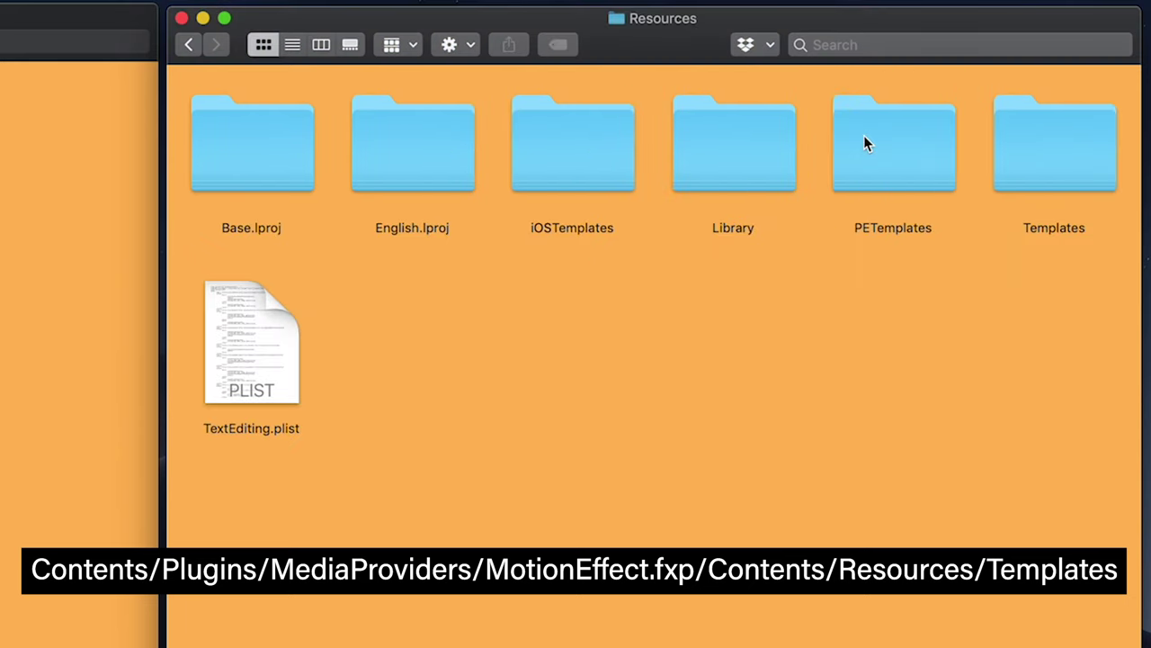
left_click(1086, 167)
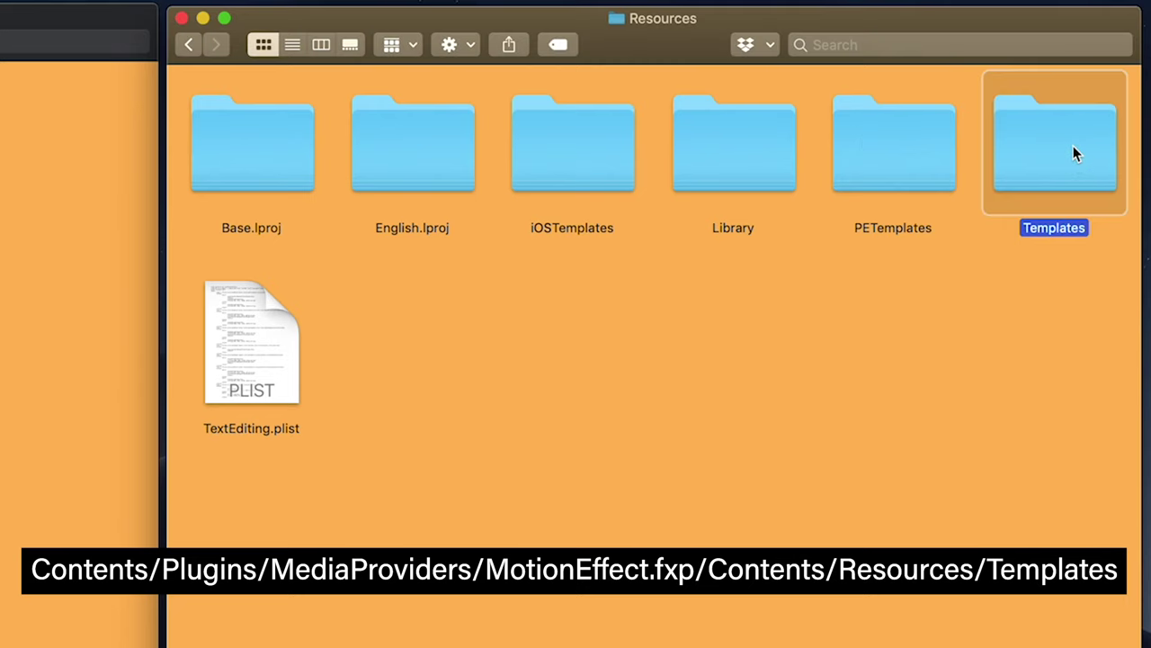
double_click(1074, 152)
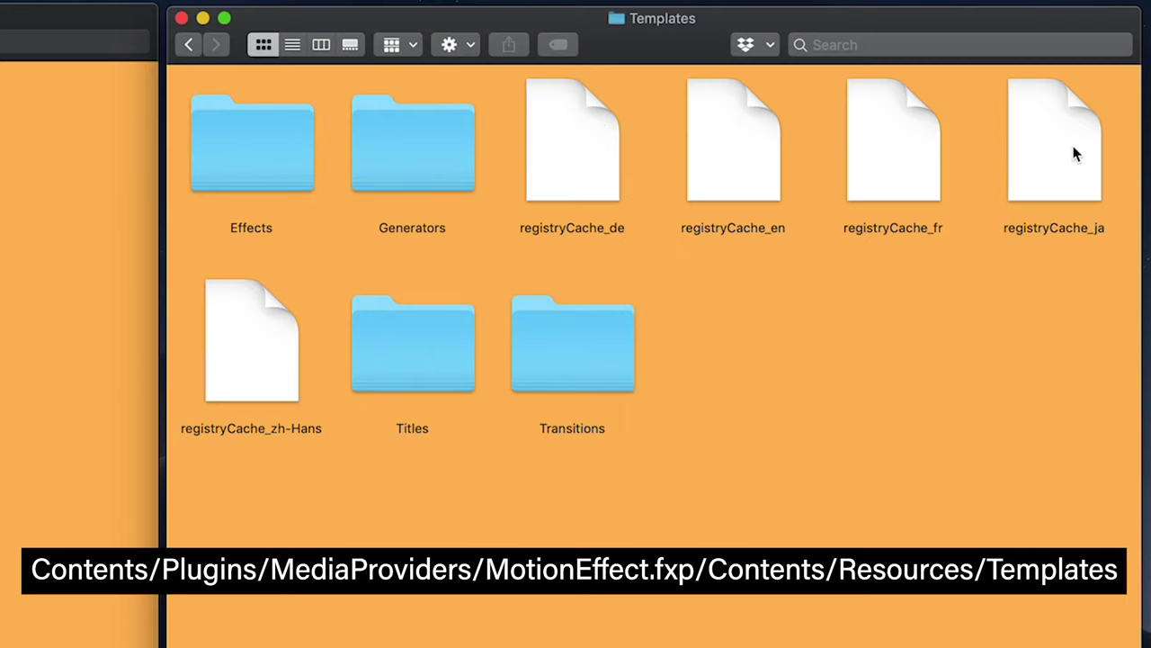
left_click(264, 139)
left_click(404, 161)
left_click(557, 358)
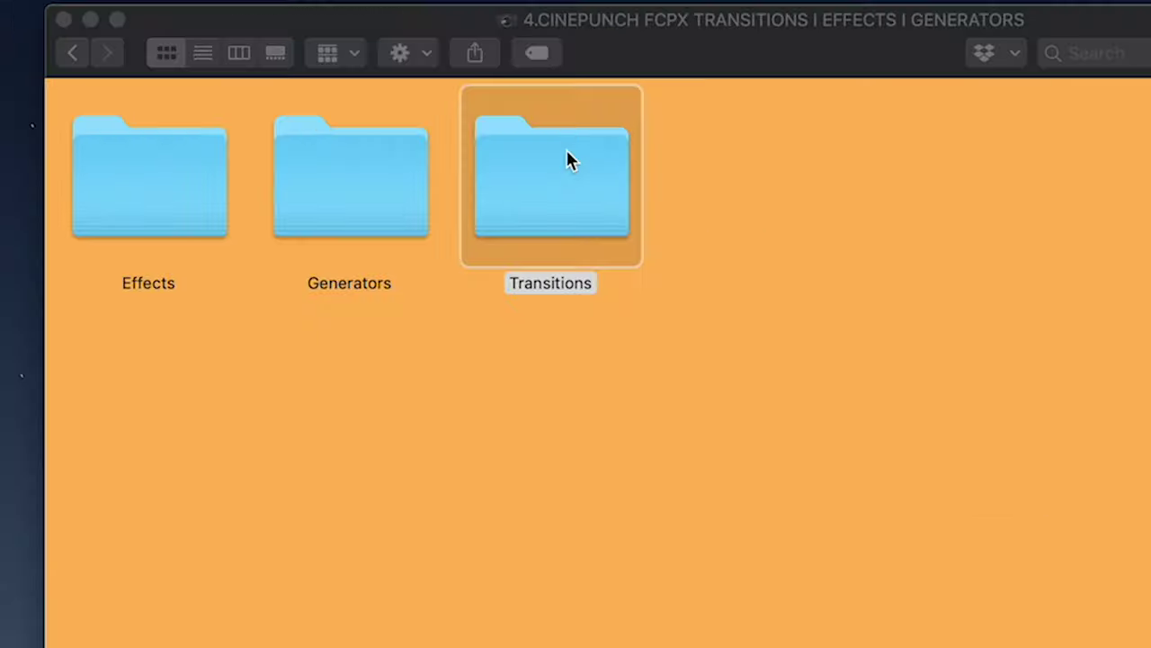
- Move TRANSITIONPUNCH 5.0 into the Templates Transitions folder
double_click(229, 64)
left_click(65, 80)
left_click_drag(150, 180, 635, 218)
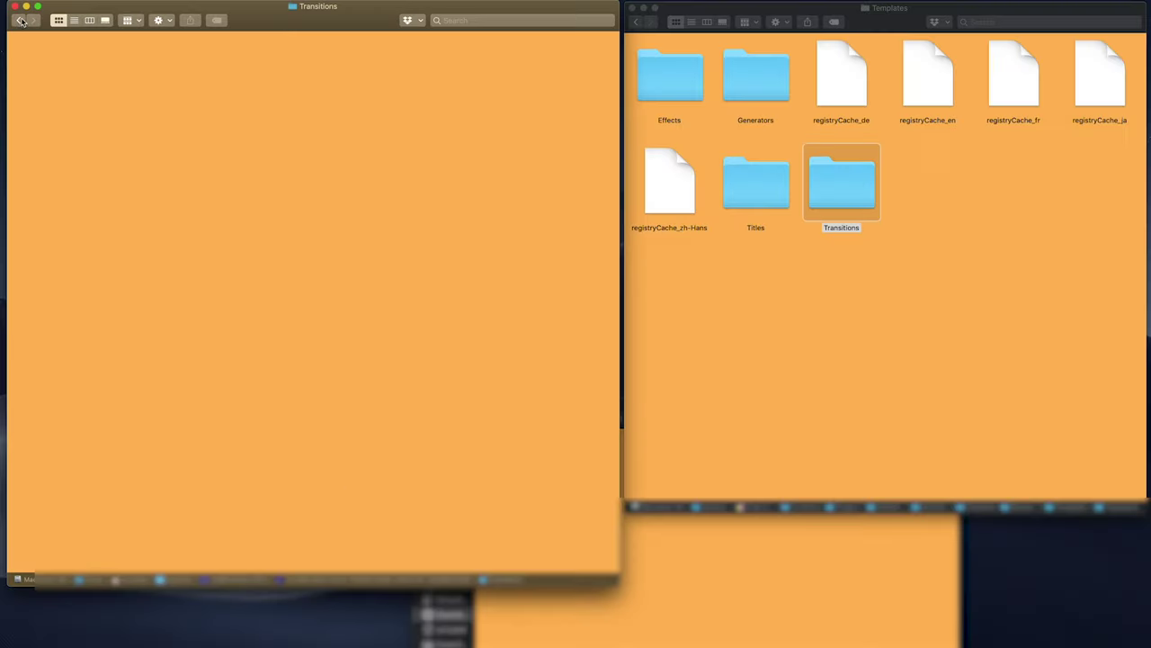
- Move LEAKPUNCH FX and FILMMAKER VFX Toolkit Generators into the Templates Generators folder
left_click(22, 20)
left_click(140, 78)
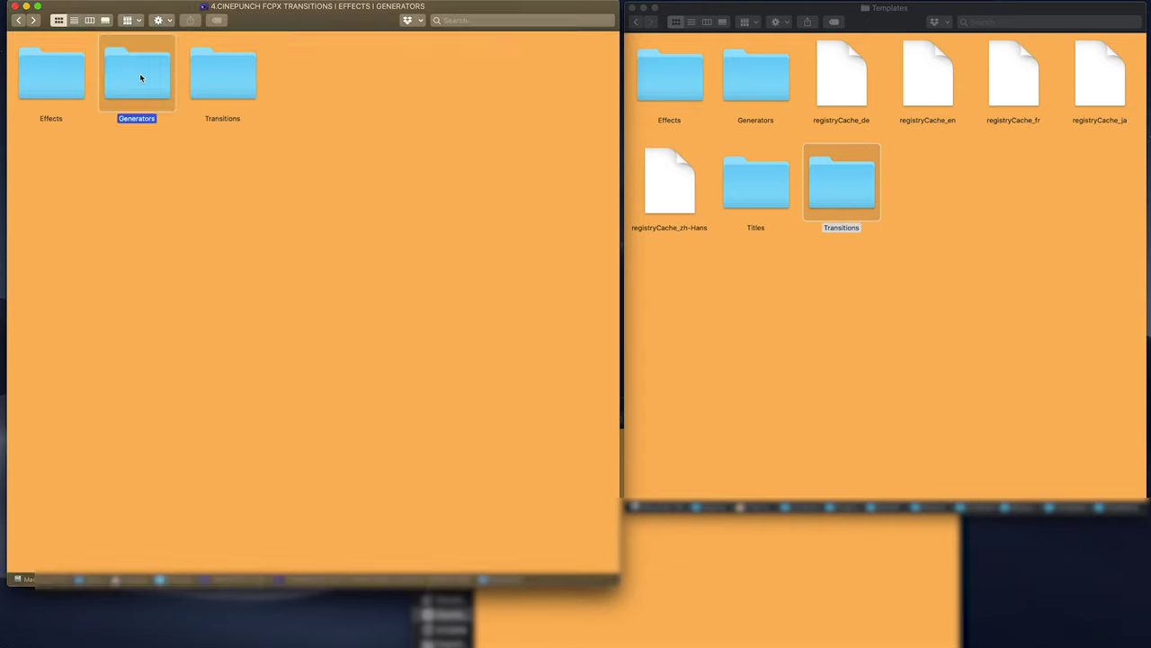
double_click(139, 78)
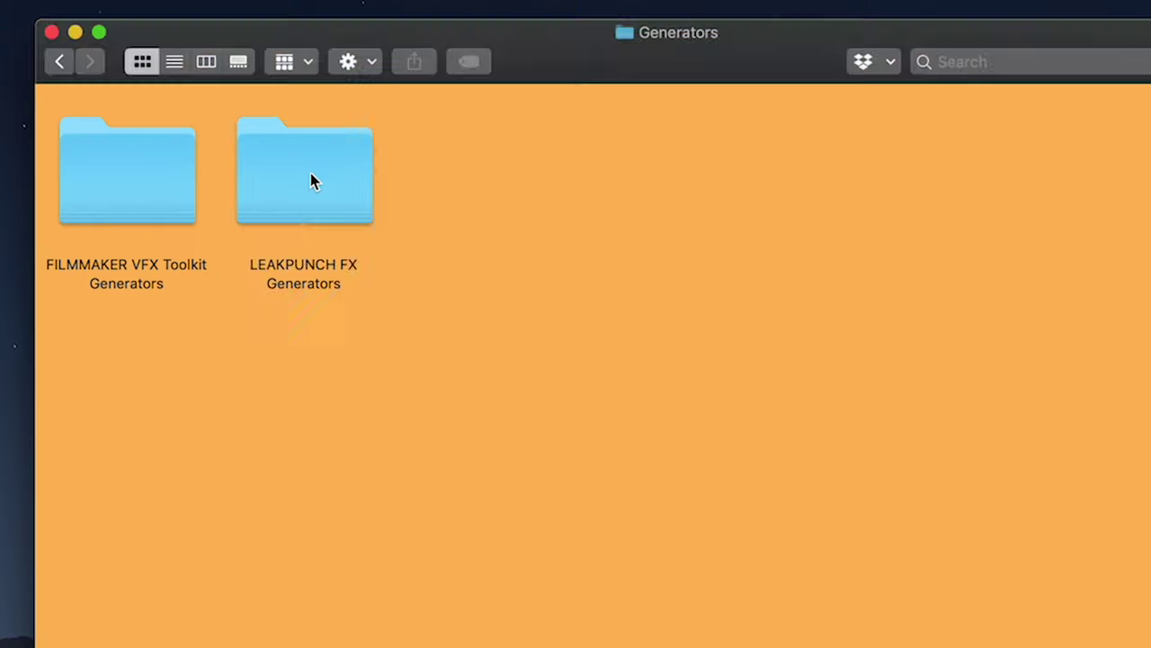
left_click(141, 81)
left_click(51, 84, "super")
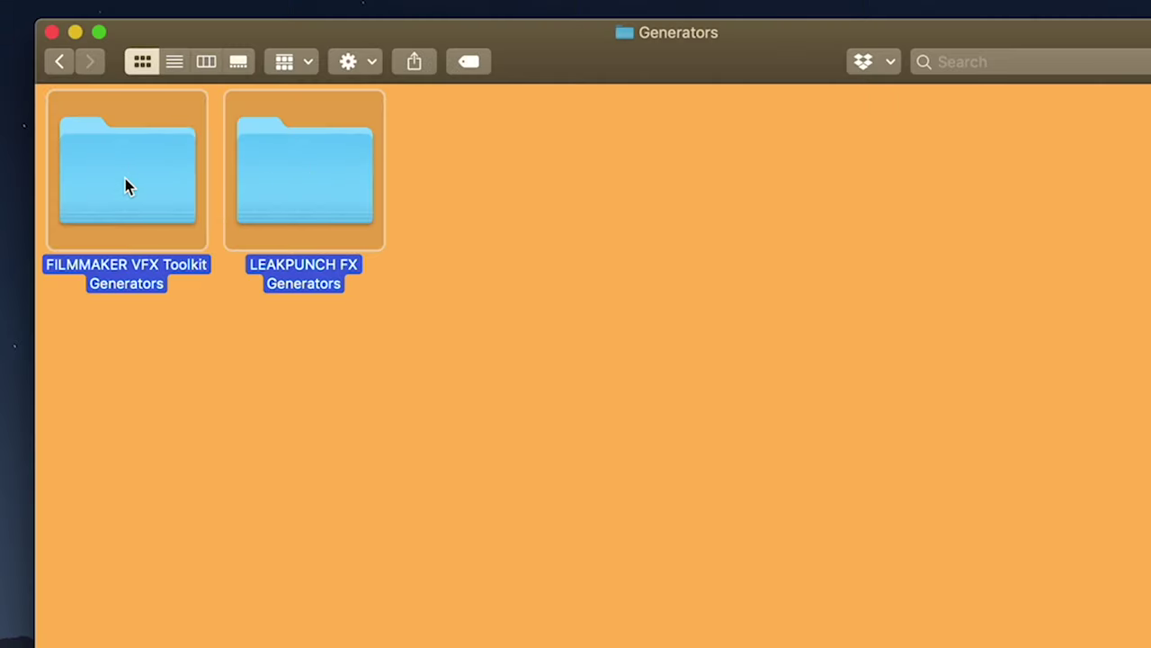
left_click_drag(321, 193, 1150, 193)
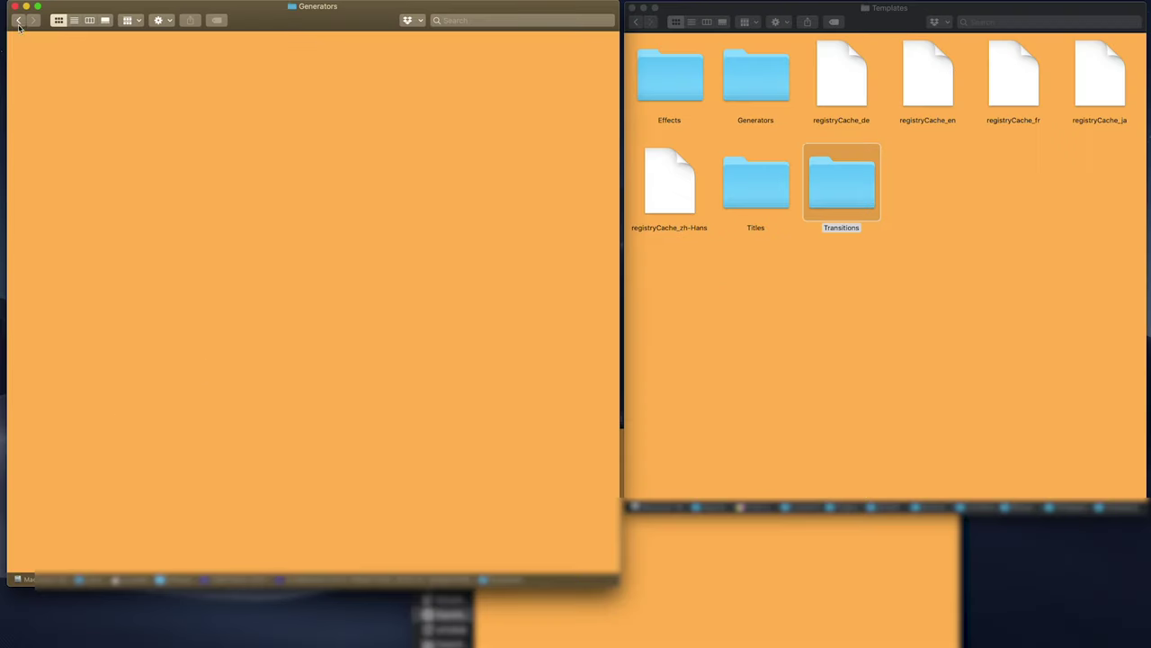
- Open the pack's Effects folder and preview the FILMMAKER download instructions PDF
left_click(0, 64)
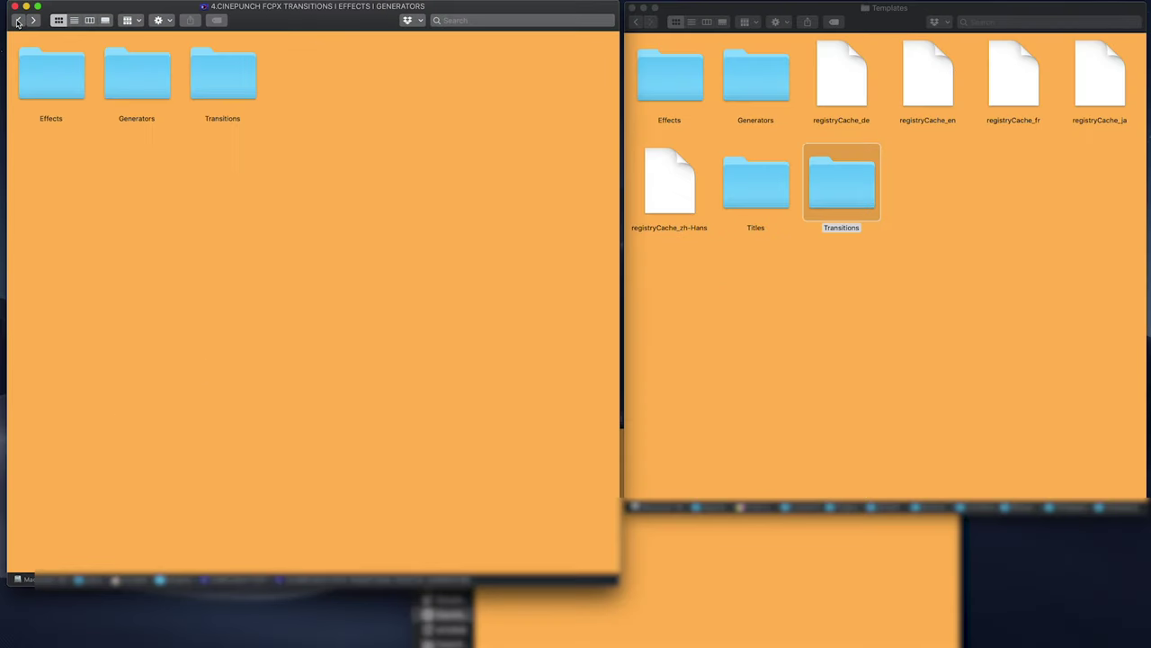
double_click(43, 80)
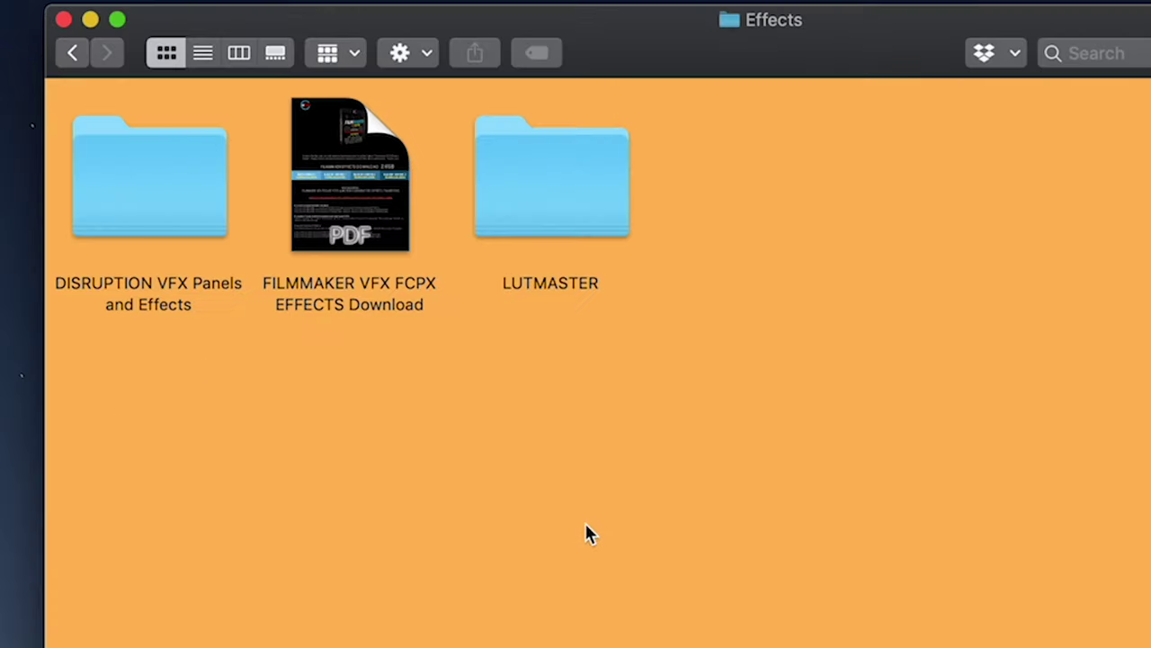
double_click(377, 186)
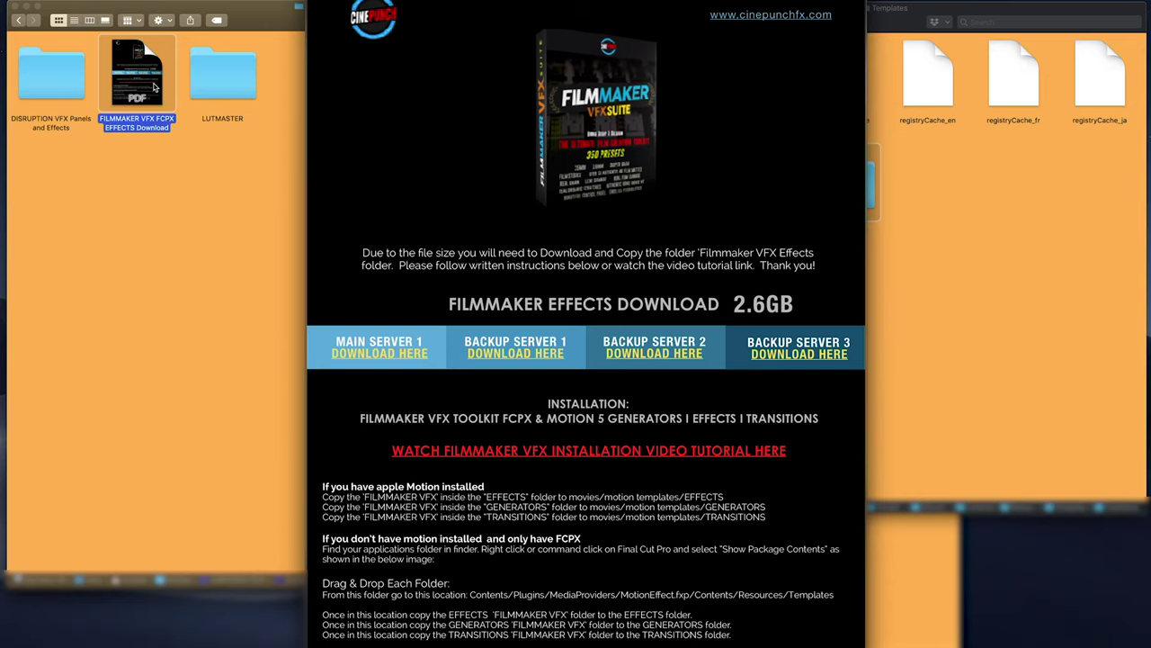
- Move FILMMAKER VFX Toolkit Effects from Downloads into the pack's Effects folder
key("space")
left_click(707, 570)
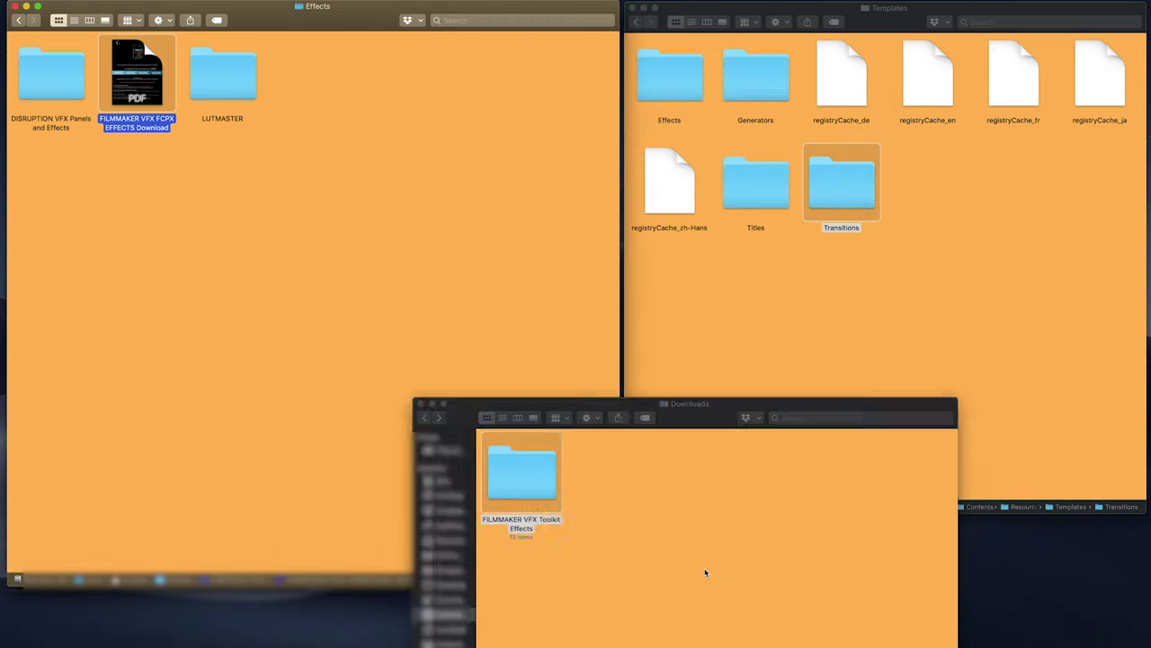
left_click_drag(525, 472, 441, 275)
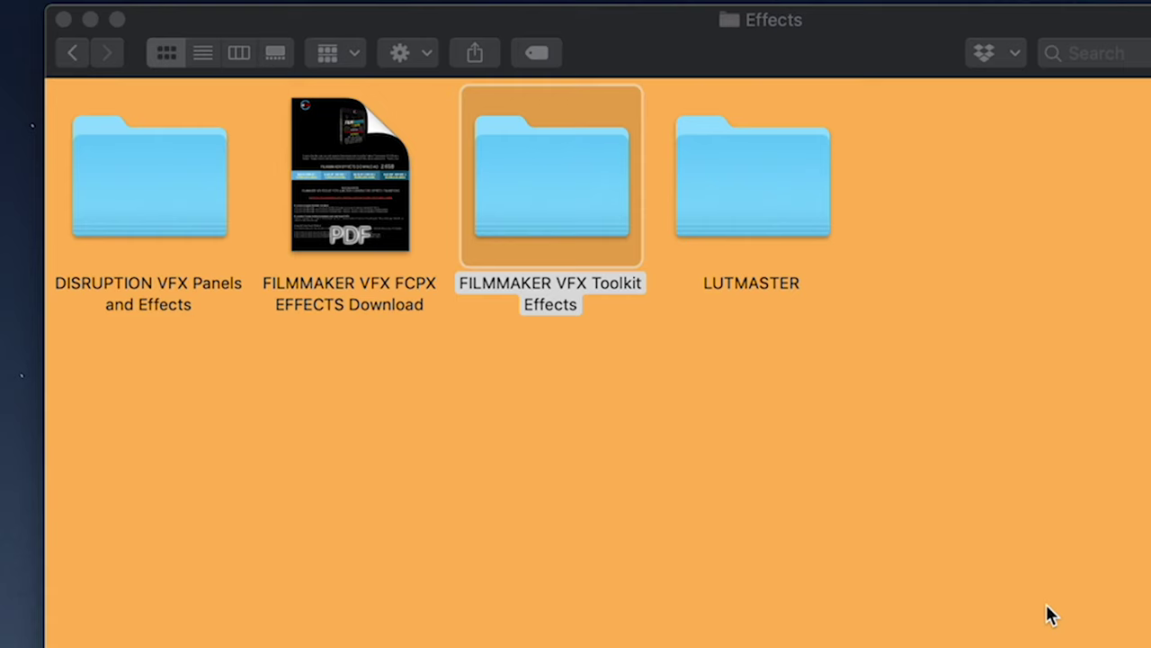
- Move FILMMAKER VFX Toolkit Effects, LUTMASTER and DISRUPTION VFX Panels and Effects into Templates Effects
left_click(551, 178)
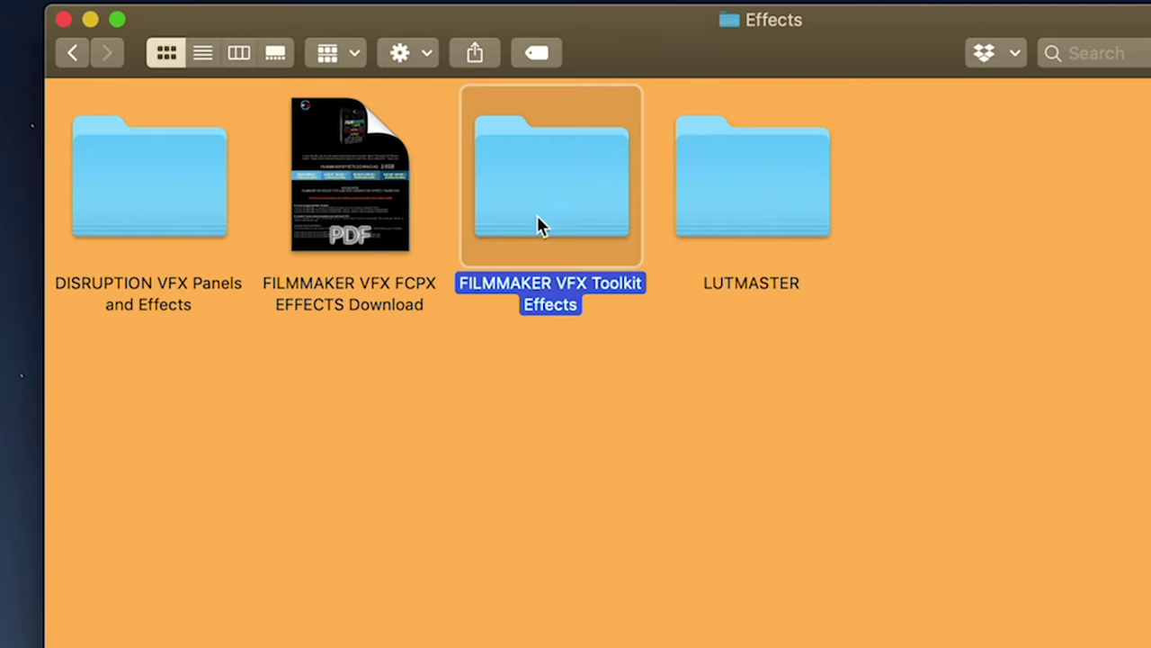
left_click(732, 204, "super")
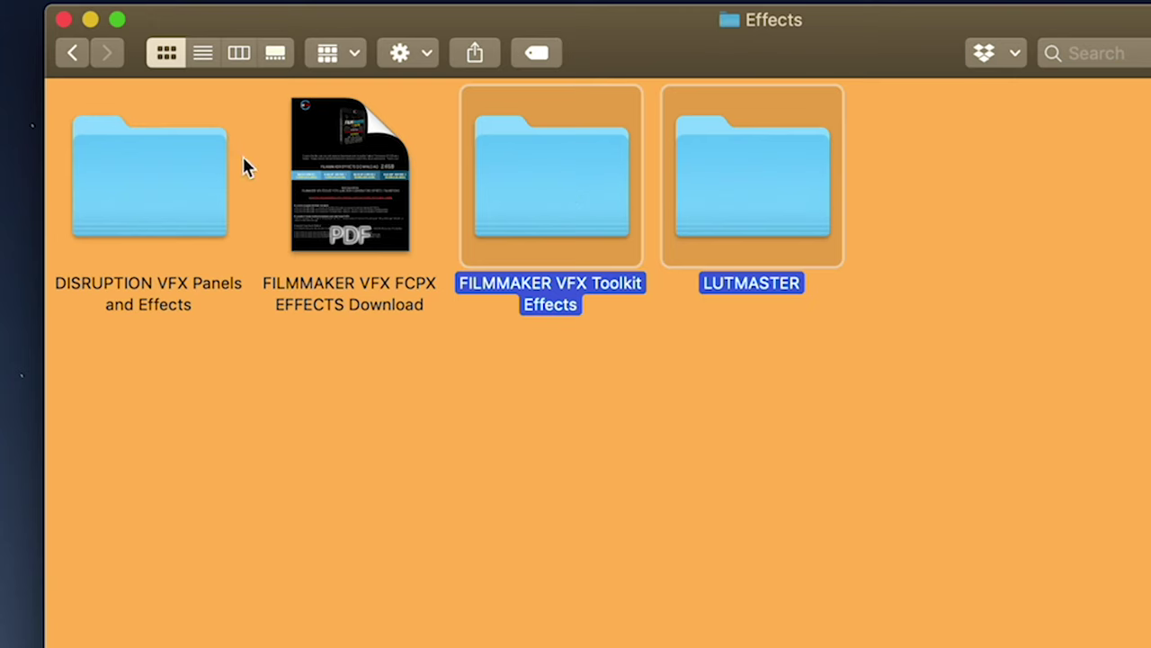
left_click(210, 160, "super")
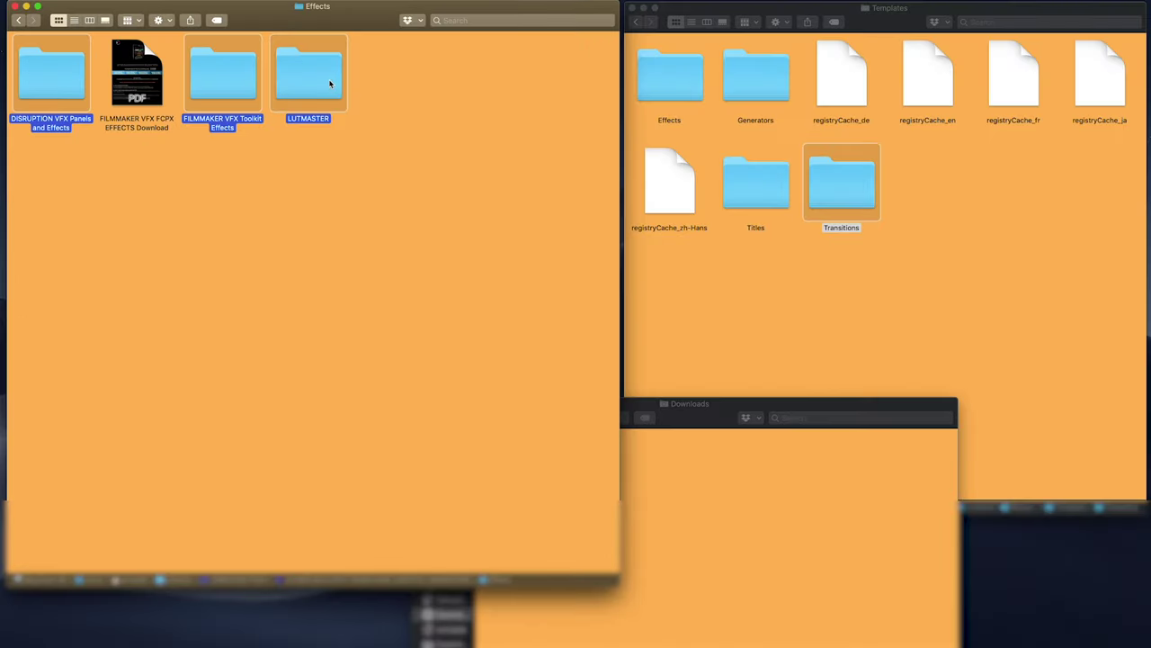
left_click_drag(330, 84, 683, 85)
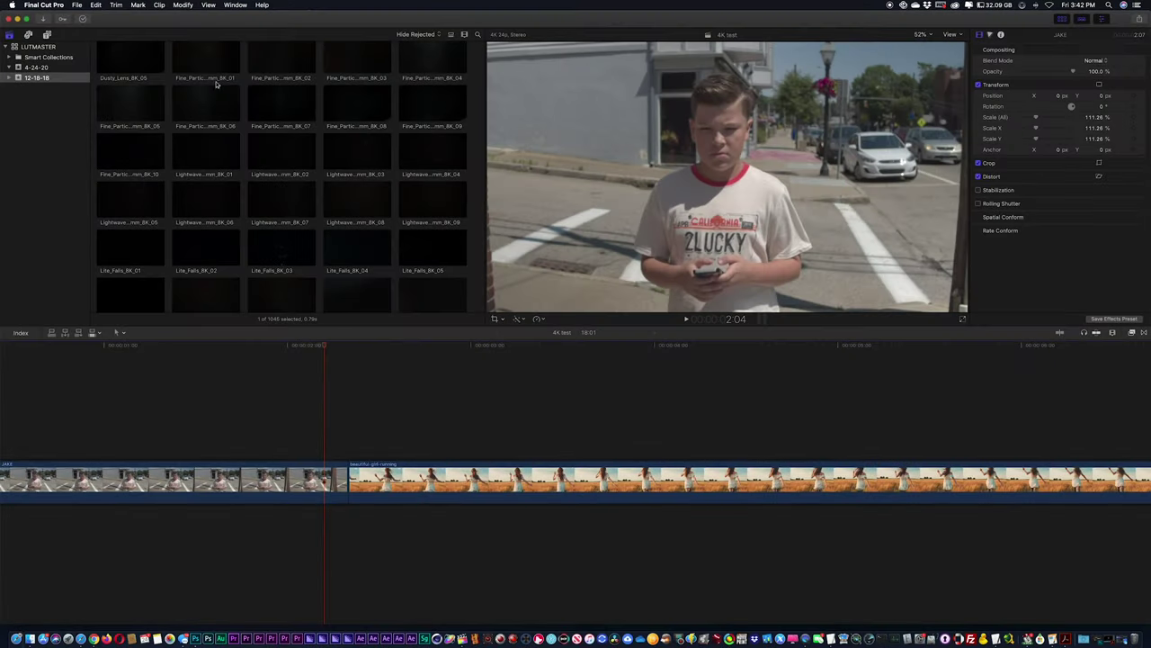
- Show the Transitions browser and browse the TRANSITIONPUNCH 5.0 transitions, including SPLICE Transitions and STRETCH SLIDES
left_click(235, 5)
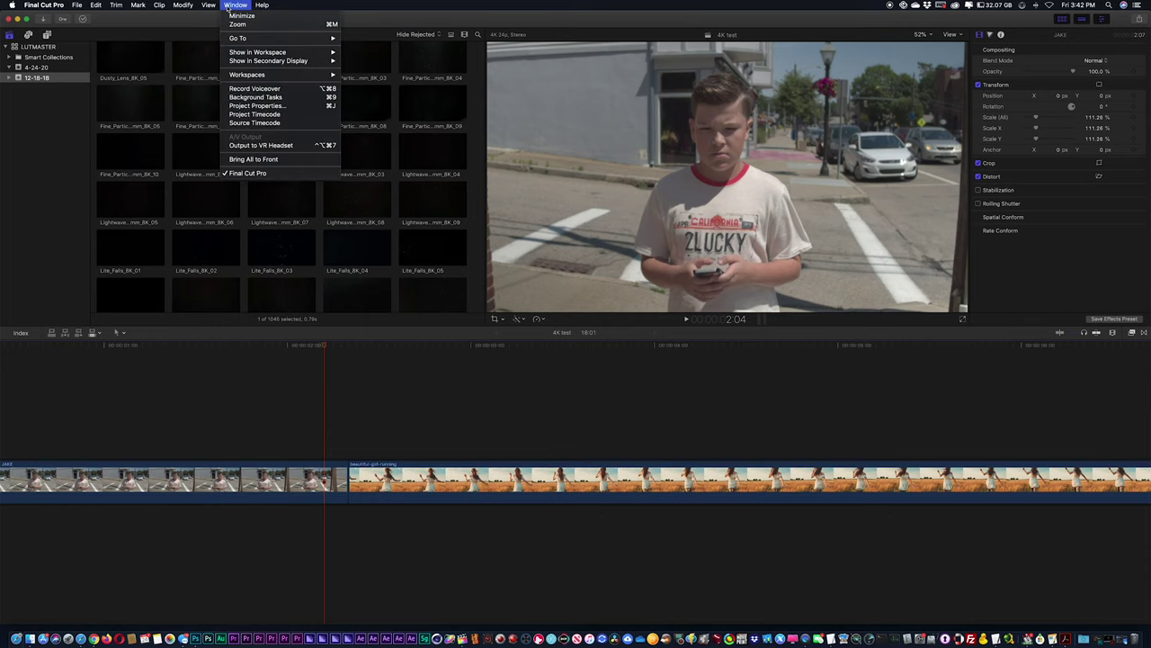
mouse_move(537, 128)
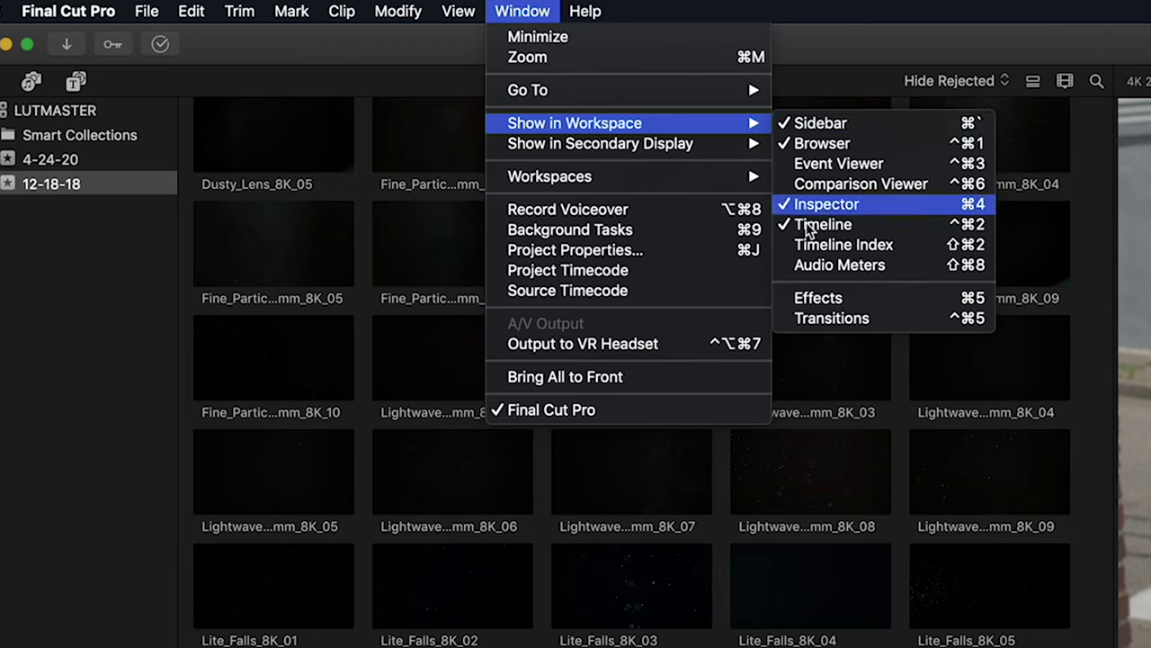
left_click(828, 318)
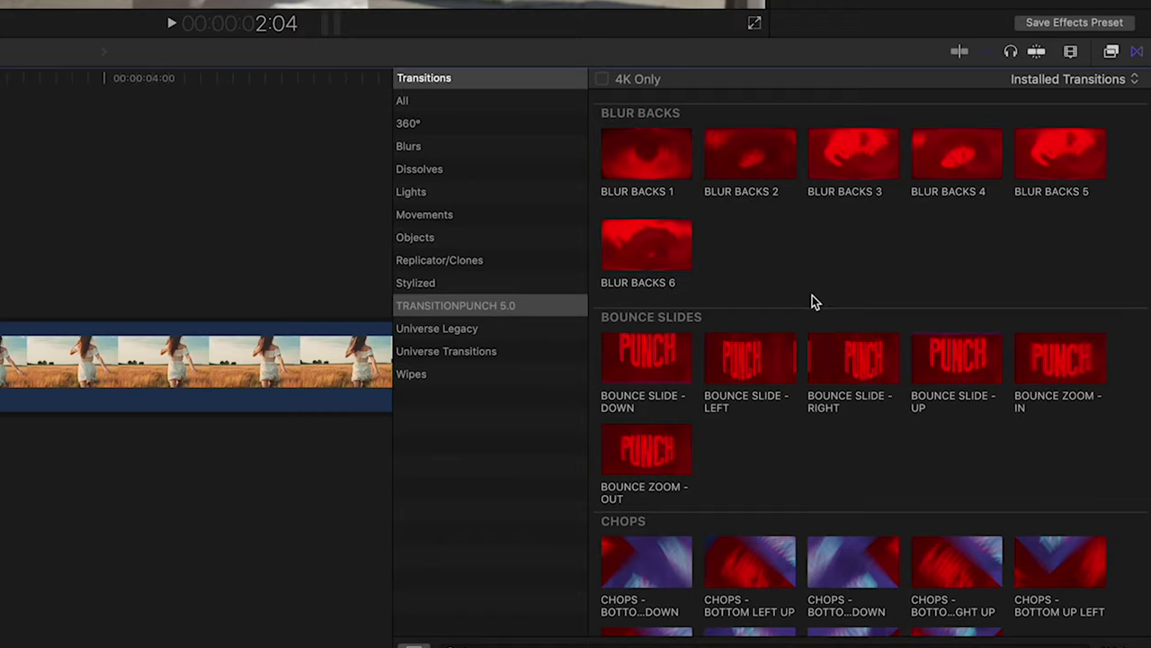
scroll(993, 449, "down", 6)
scroll(822, 297, "down", 15)
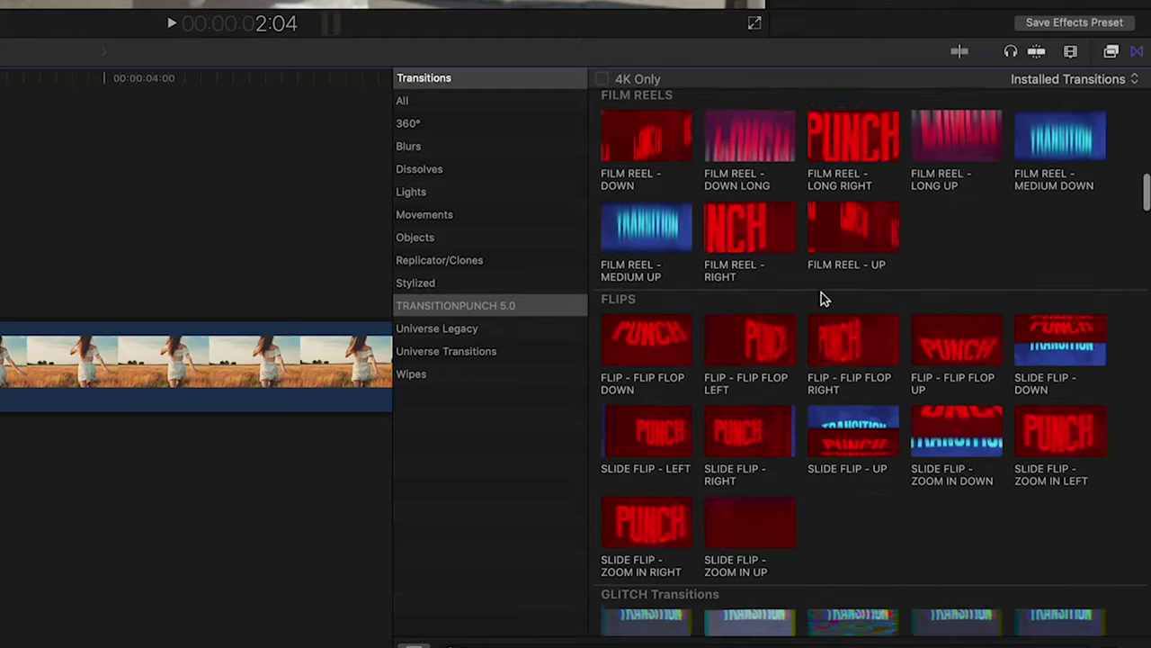
scroll(821, 297, "down", 15)
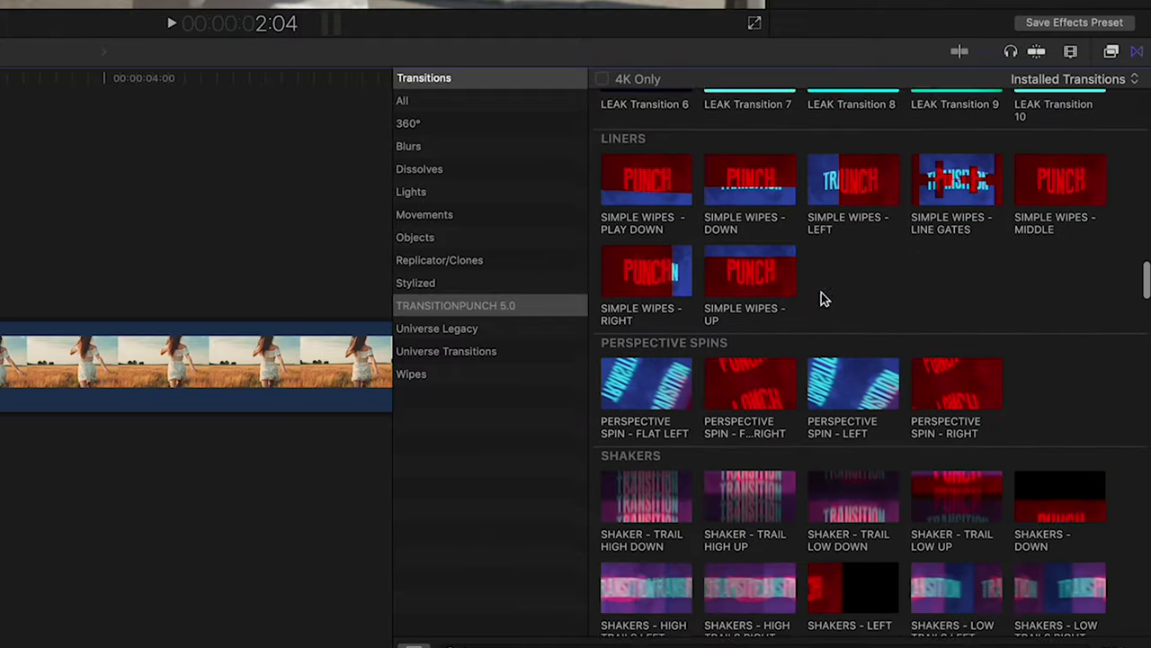
scroll(821, 298, "down", 15)
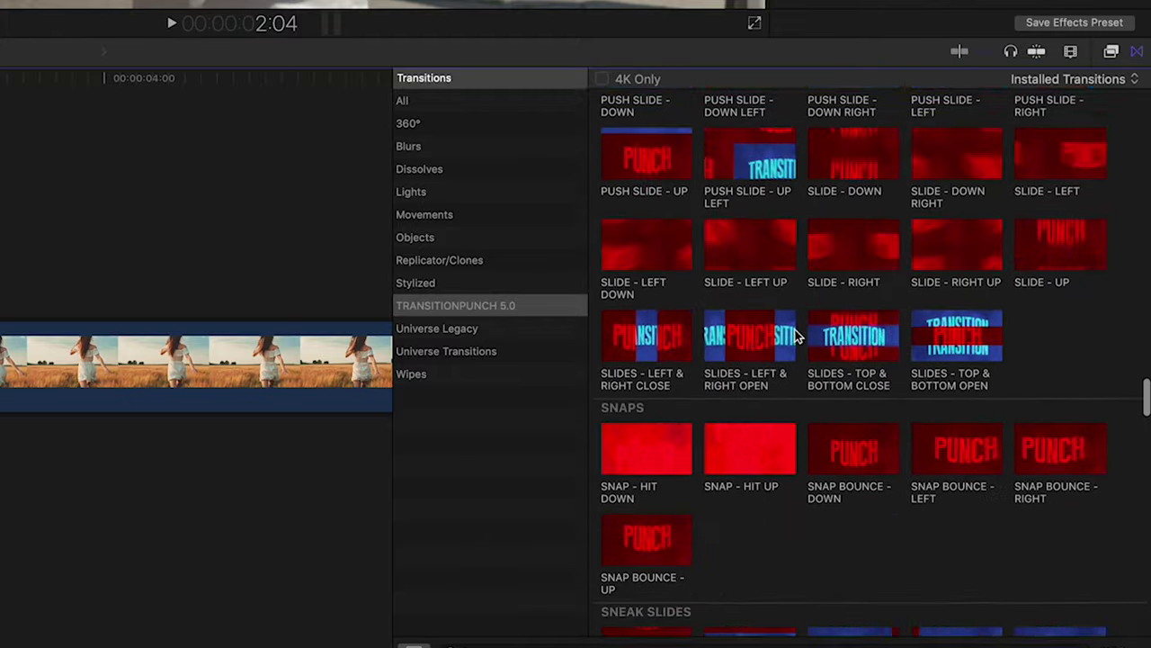
scroll(828, 286, "down", 5)
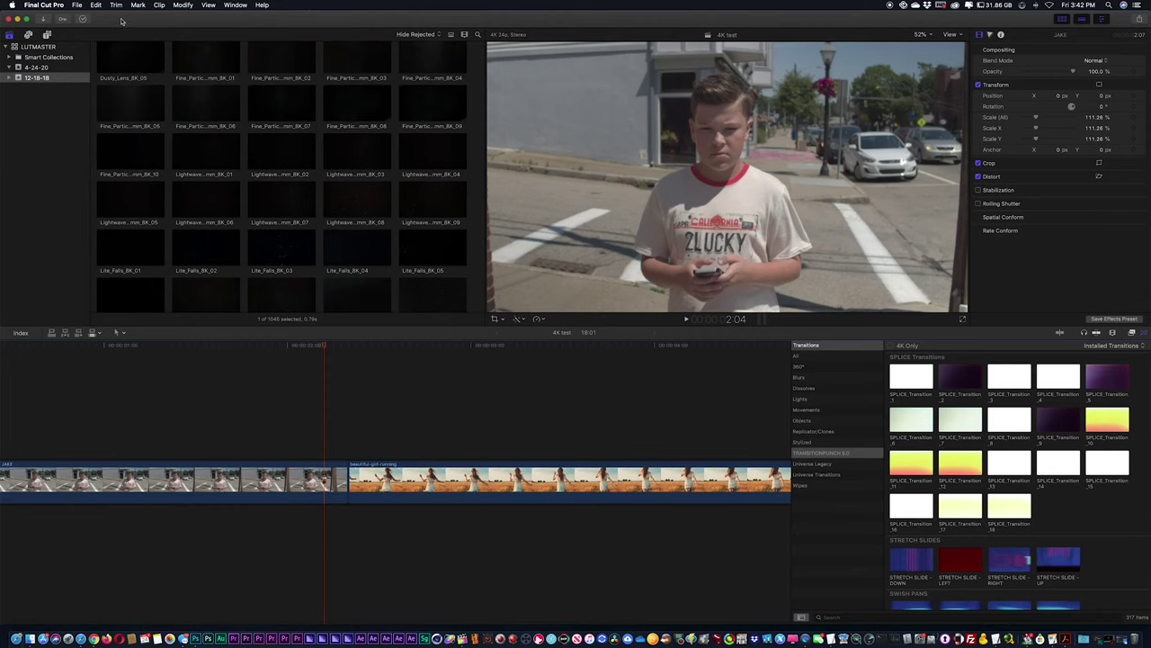
- Show the Effects browser's DISRUPTION and FILMMAKER VFX Toolkit categories, then the Titles and Generators list
left_click(234, 5)
mouse_move(262, 51)
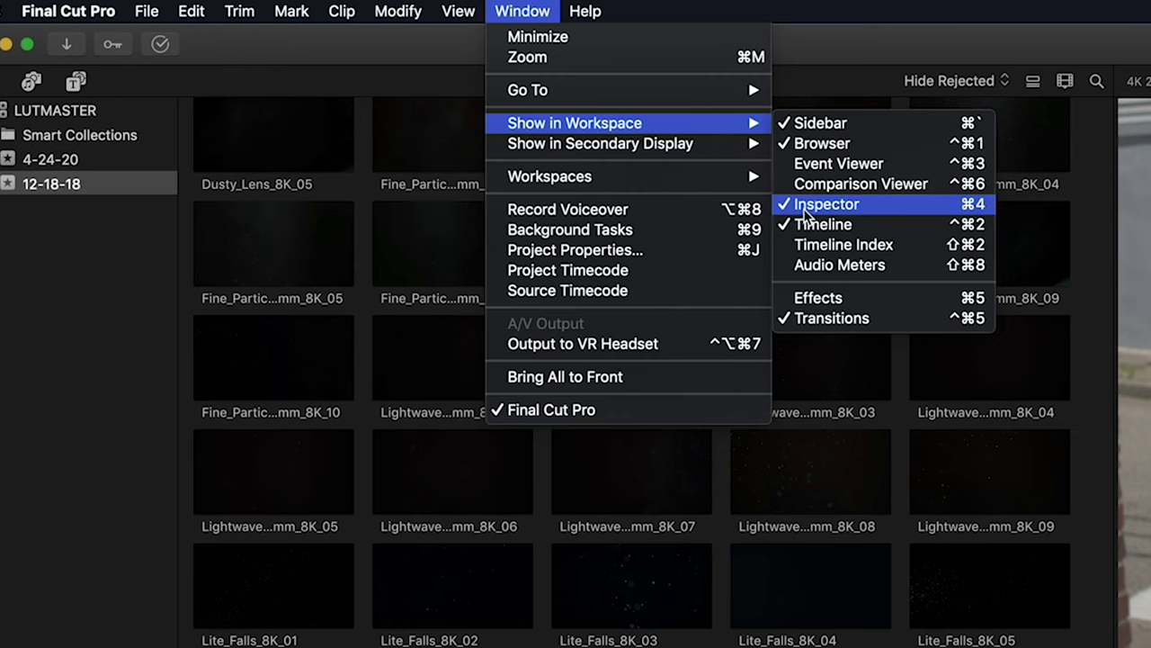
left_click(801, 299)
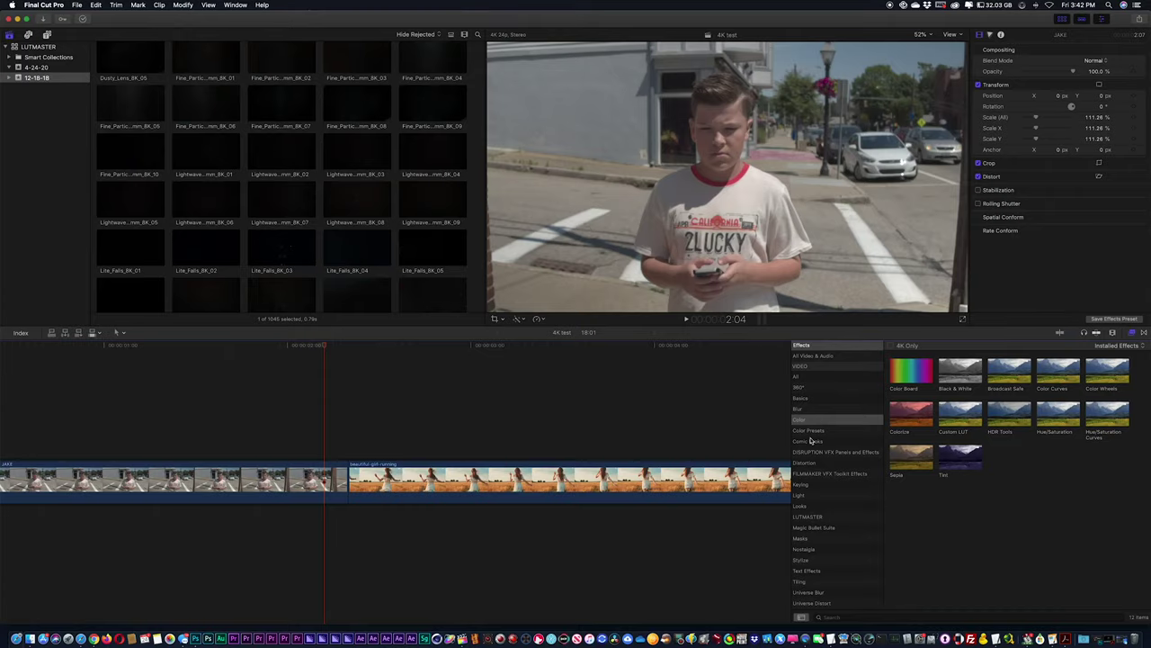
left_click(815, 452)
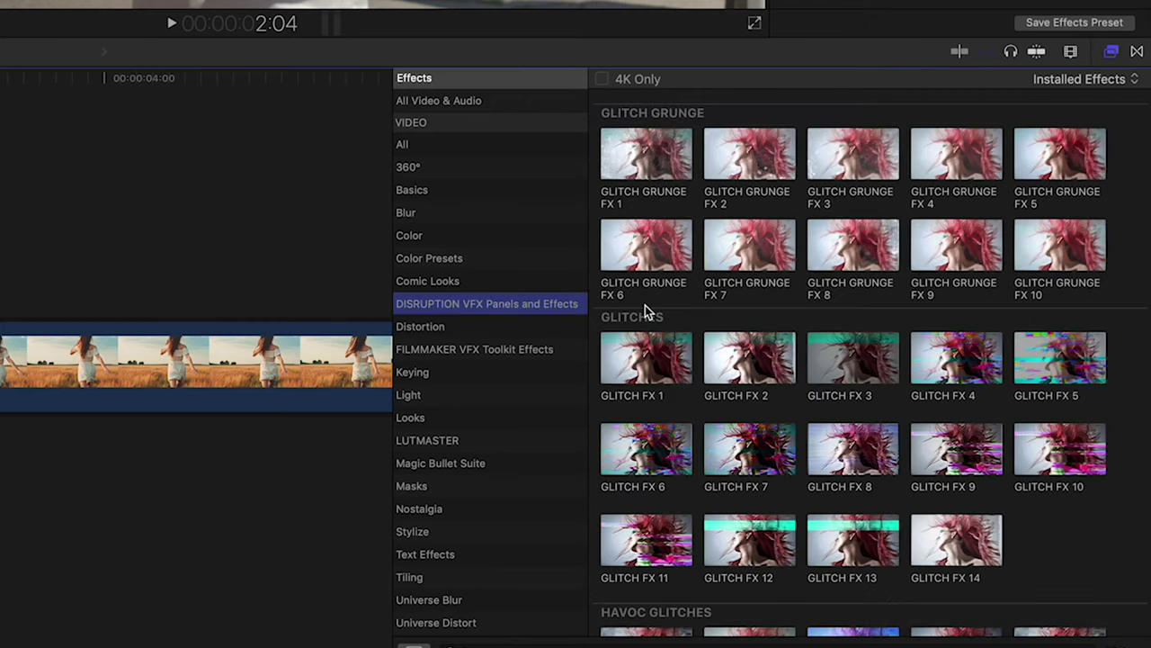
scroll(787, 319, "down", 15)
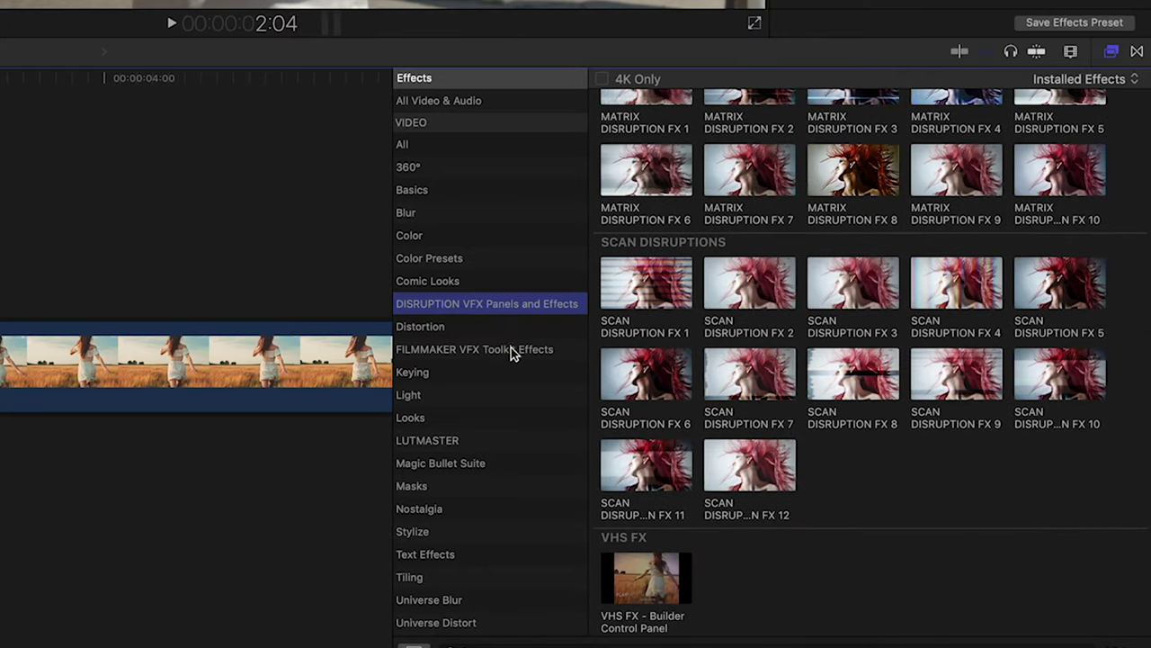
left_click(511, 349)
scroll(771, 213, "up", 2)
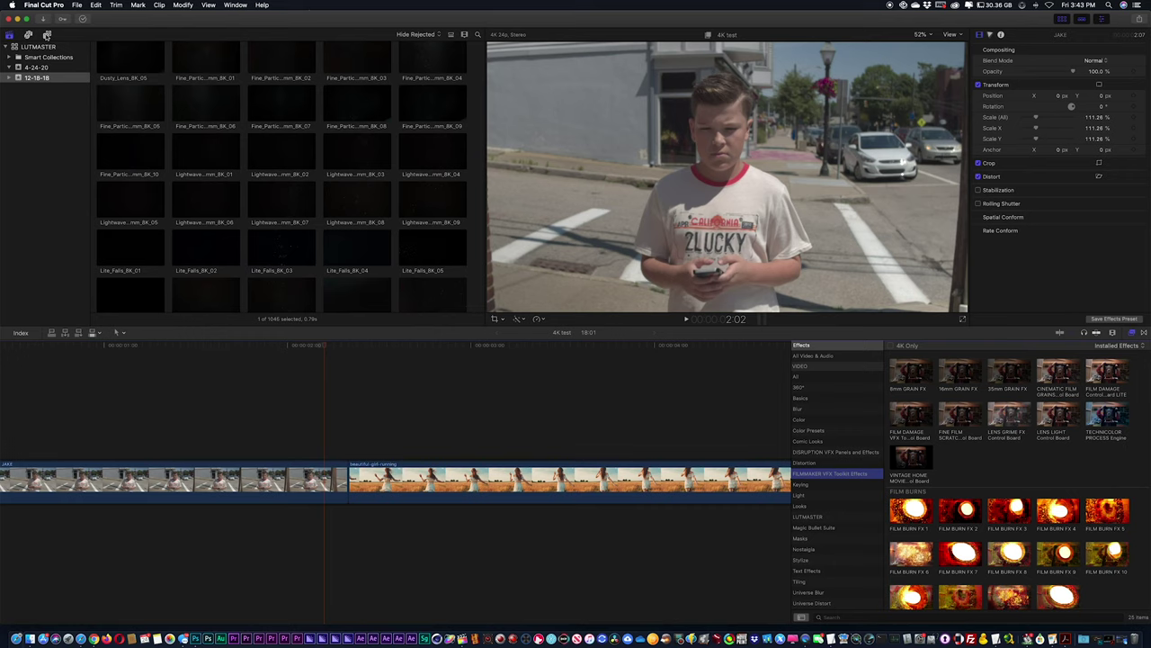
left_click(47, 34)
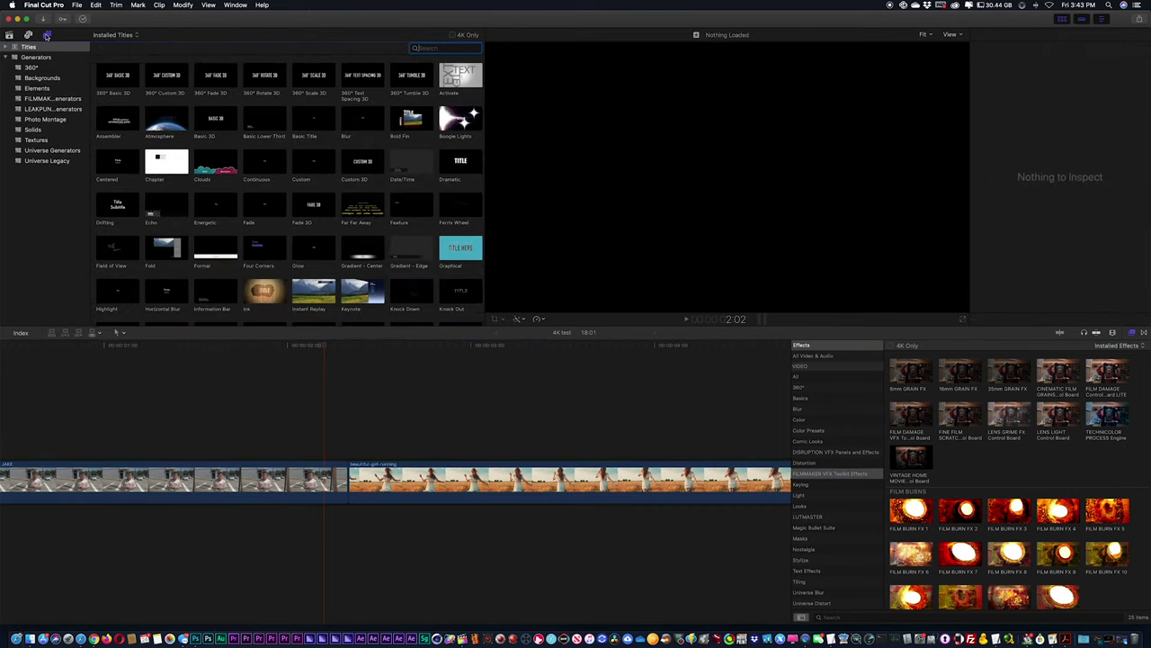